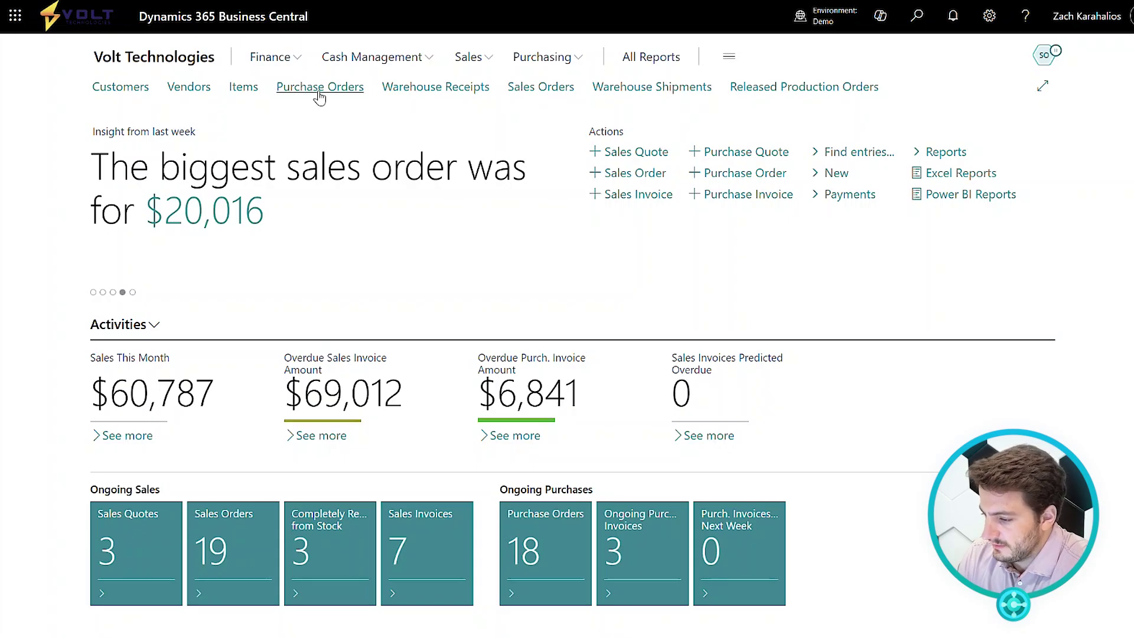
Go to the Purchase Orders list through the Purchasing navigation menu.
{"action": "left_click", "coordinate": [915, 17]}
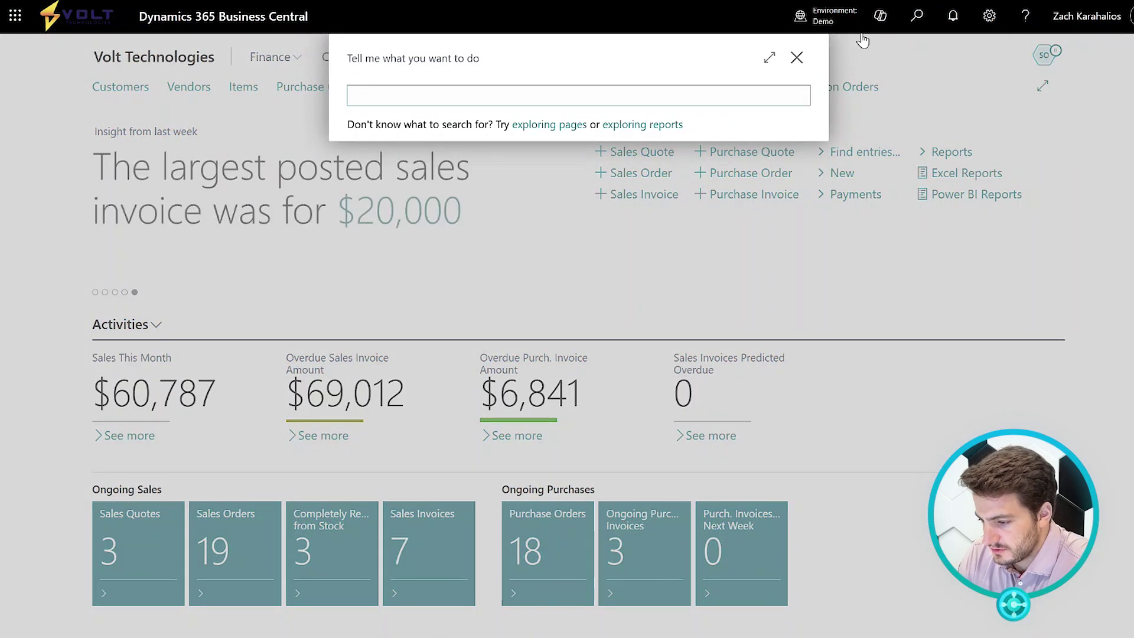
{"action": "left_click", "coordinate": [797, 53]}
{"action": "left_click", "coordinate": [551, 64]}
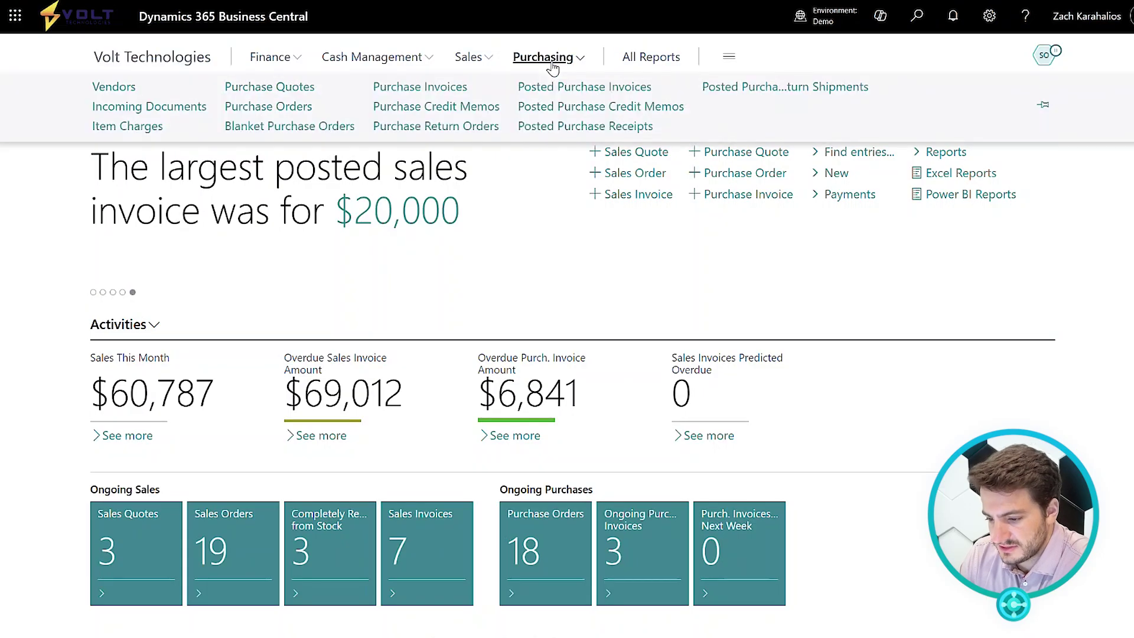
{"action": "left_click", "coordinate": [296, 108]}
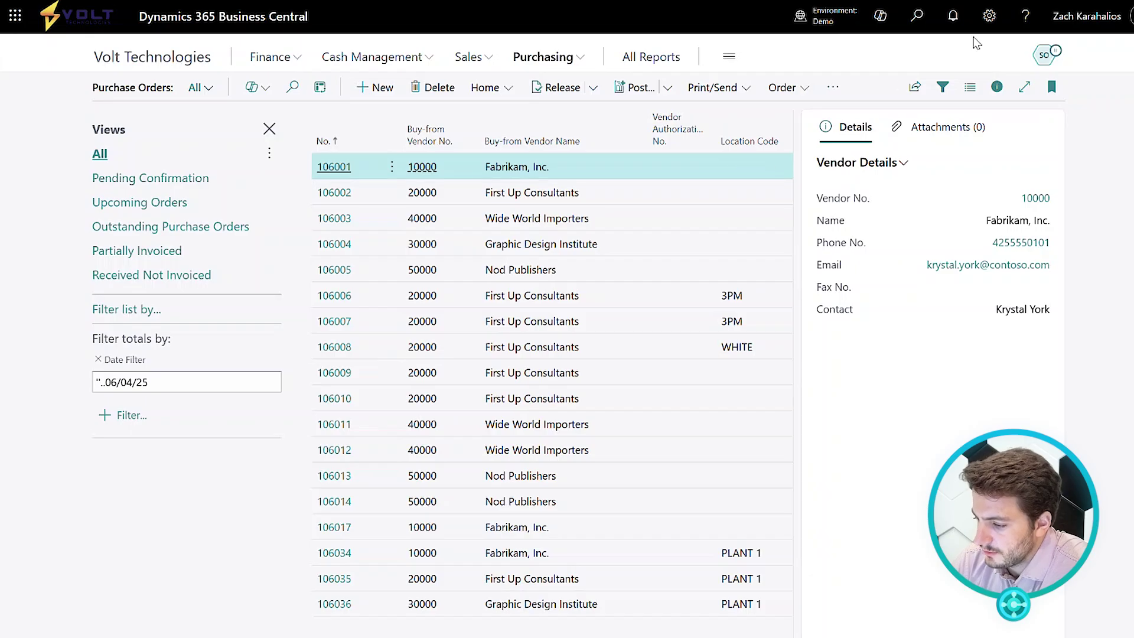
{"action": "left_click", "coordinate": [997, 24]}
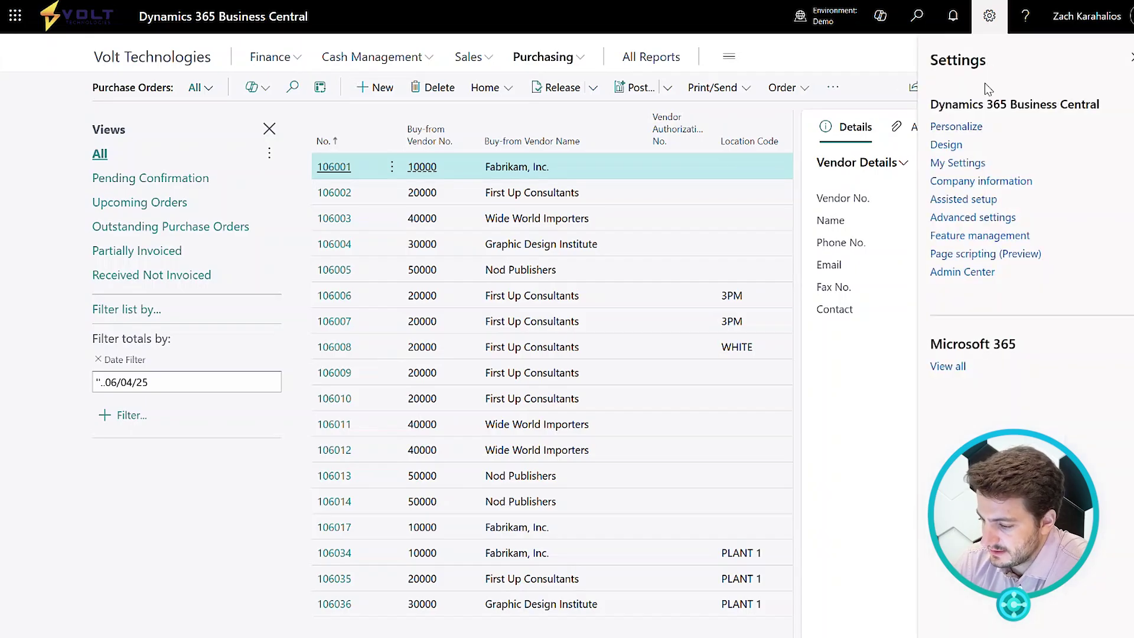
Personalize the list to hide the Vendor Authorization No. and Assigned User ID columns.
{"action": "left_click", "coordinate": [972, 125]}
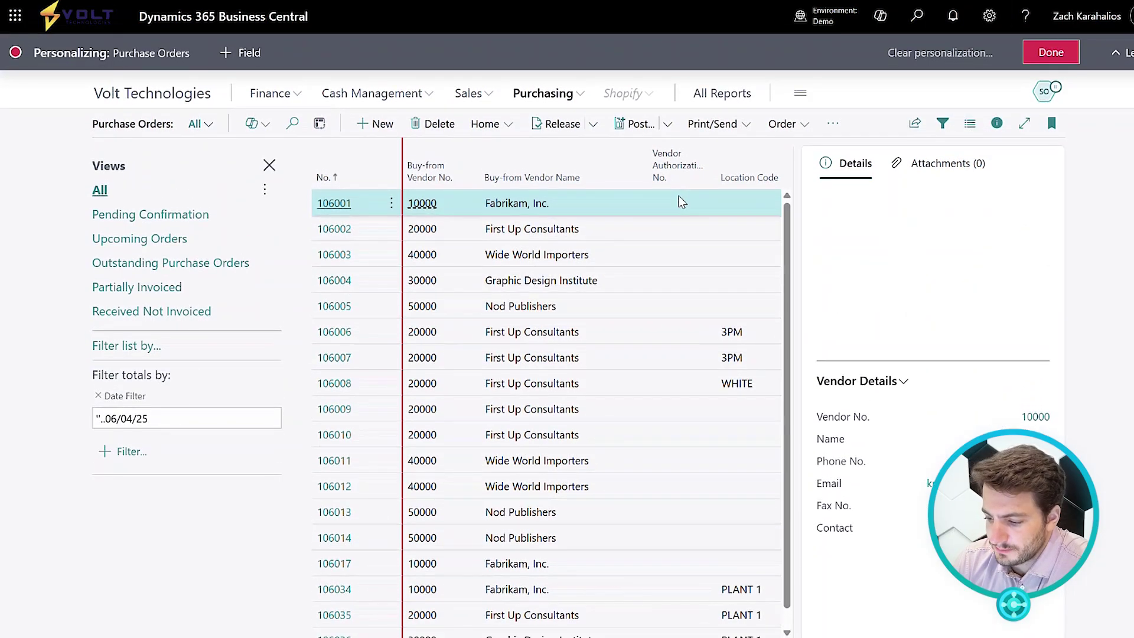
{"action": "left_click", "coordinate": [712, 148]}
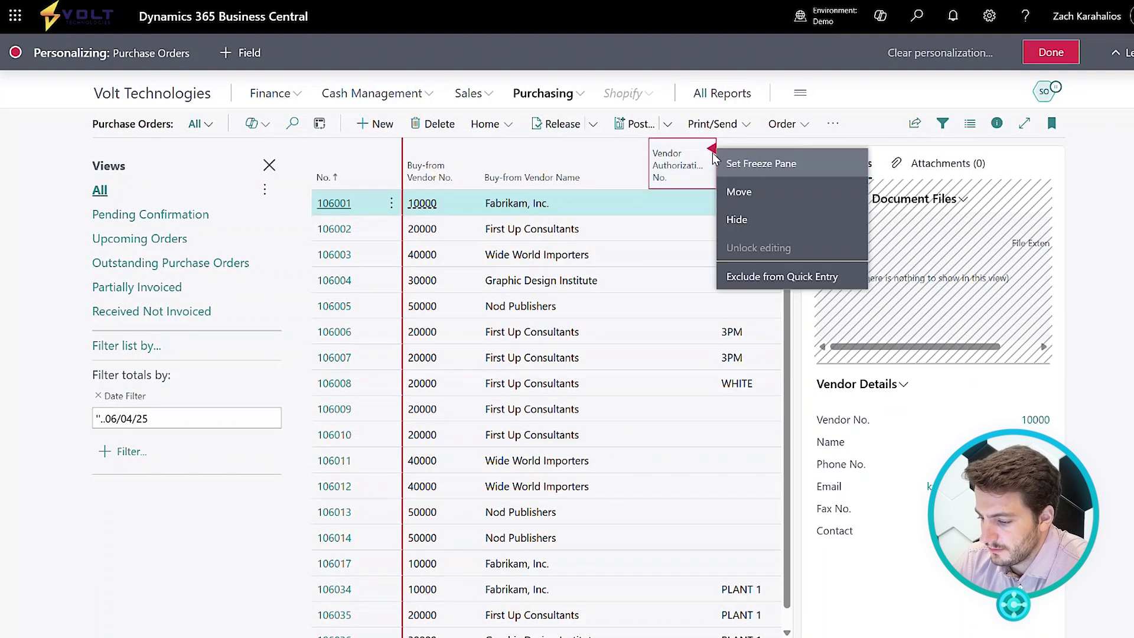
{"action": "left_click", "coordinate": [745, 222]}
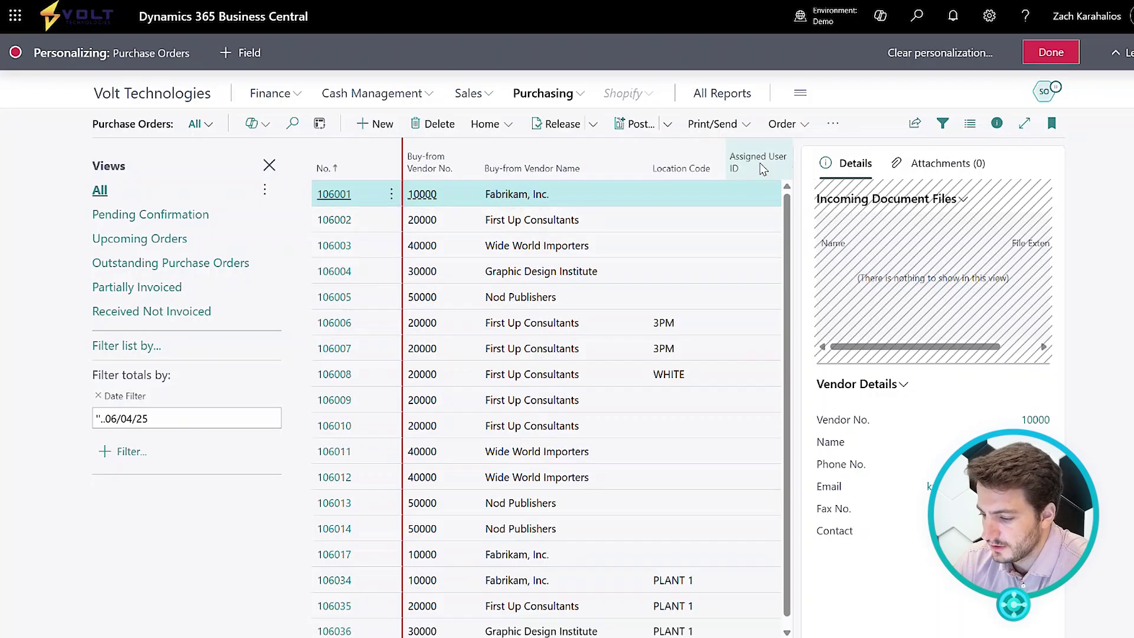
{"action": "scroll", "coordinate": [667, 189], "scroll_direction": "right", "scroll_amount": 3}
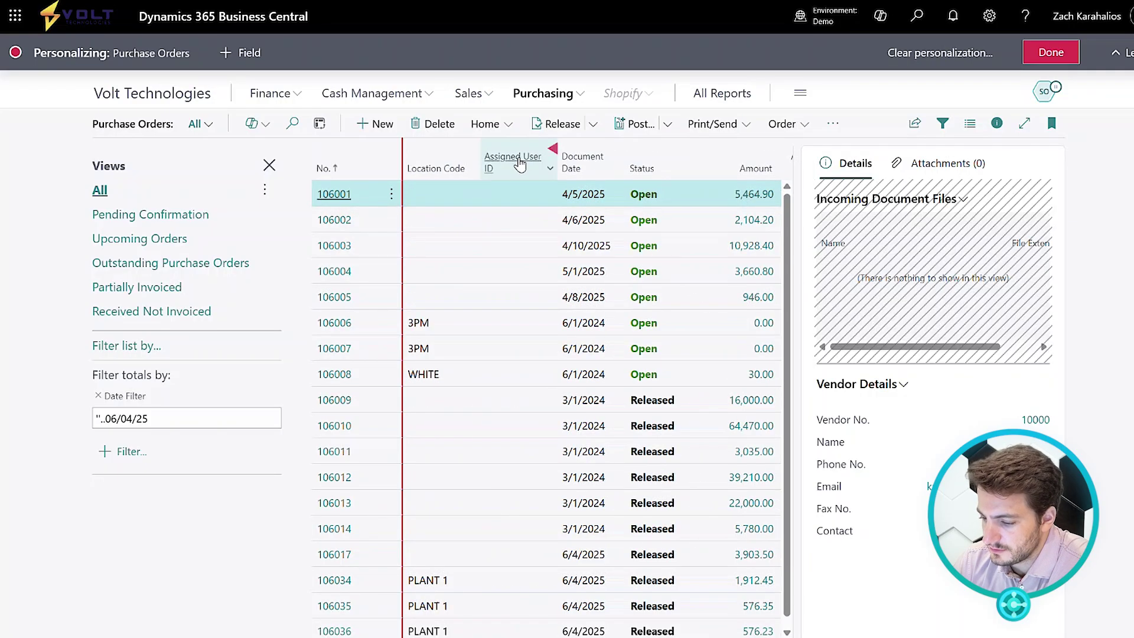
{"action": "left_click", "coordinate": [552, 148]}
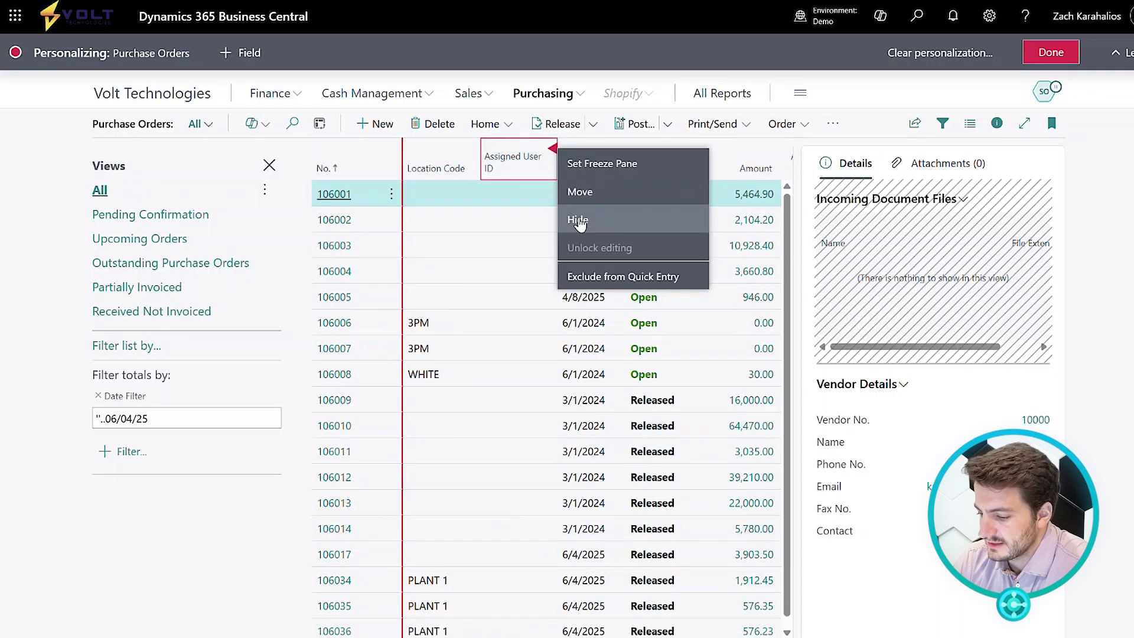
{"action": "left_click", "coordinate": [579, 220]}
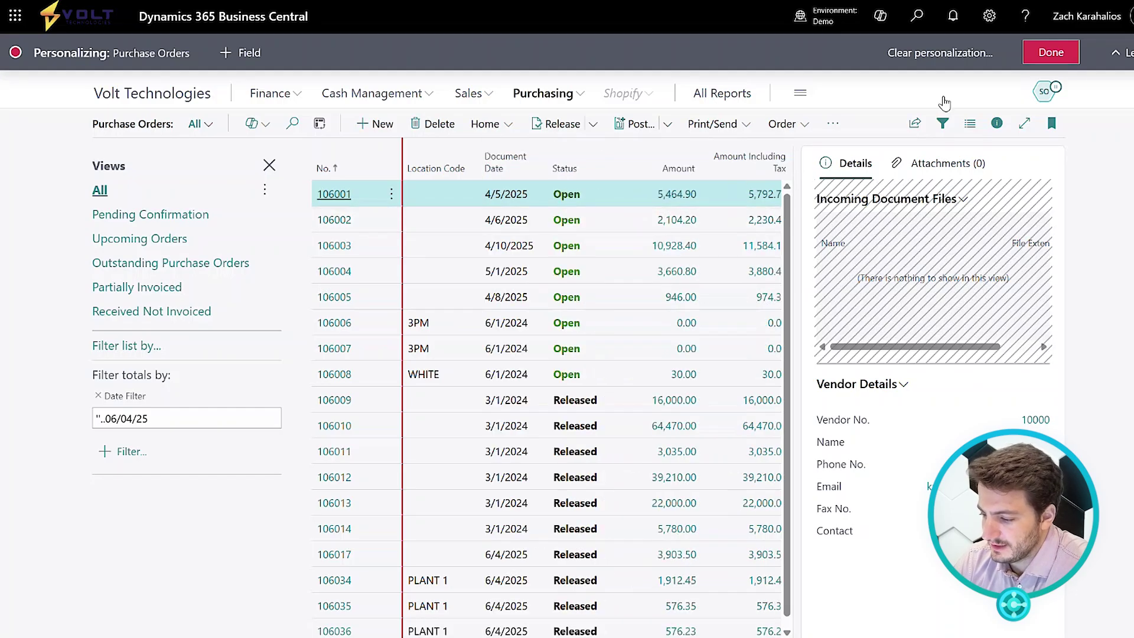
{"action": "left_click", "coordinate": [1051, 52]}
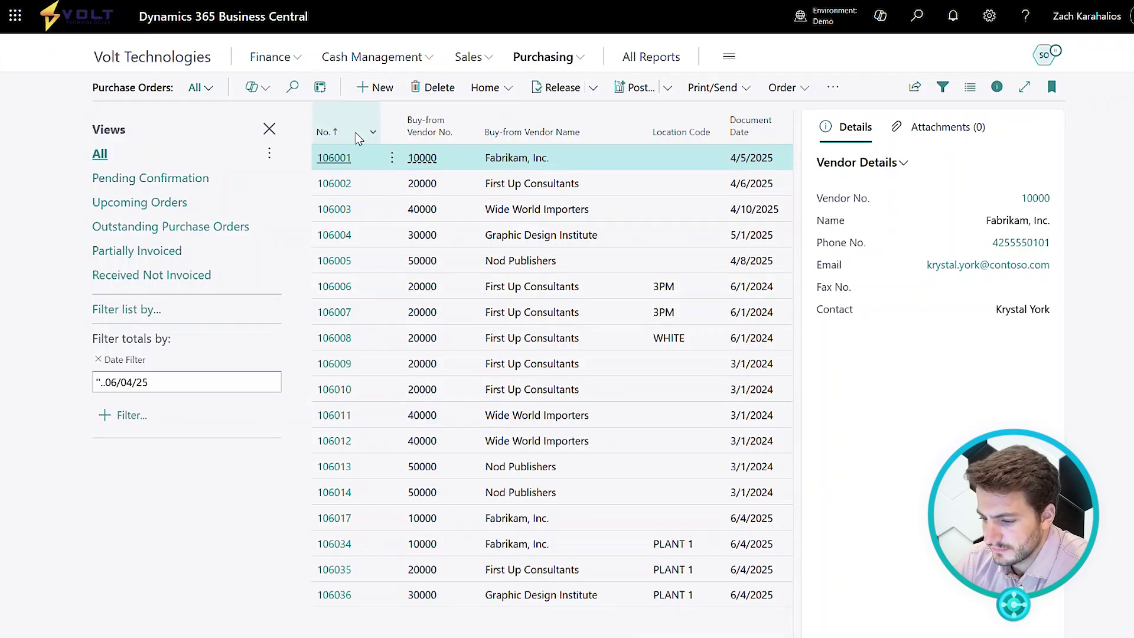
Create a new purchase order with Fabrikam, Inc. as the vendor.
{"action": "left_click", "coordinate": [374, 88]}
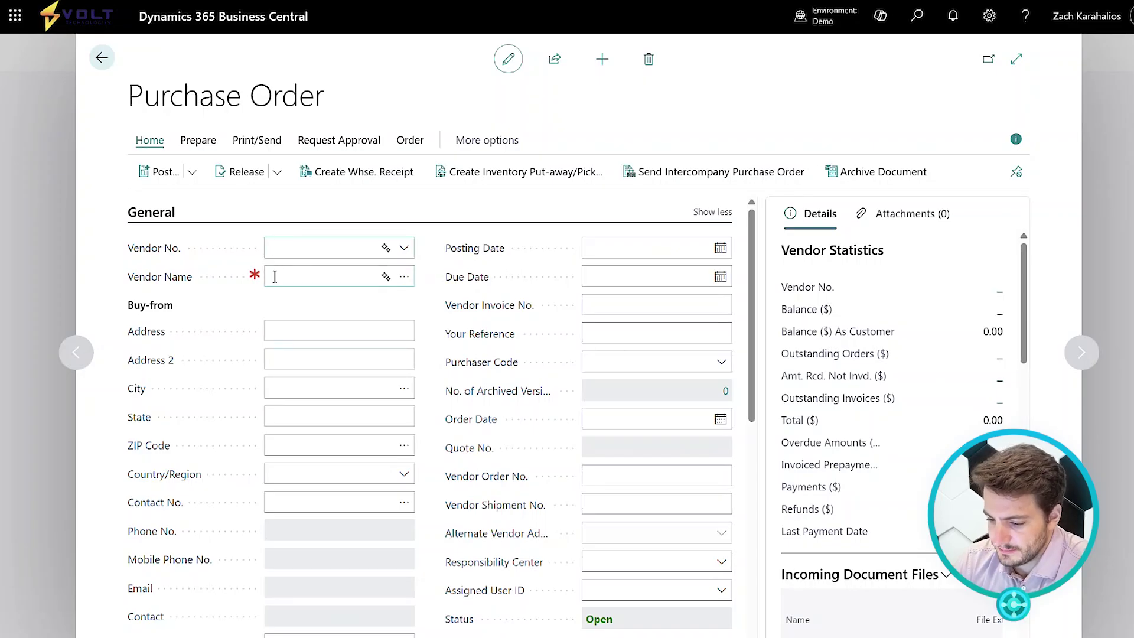
{"action": "left_click", "coordinate": [275, 276]}
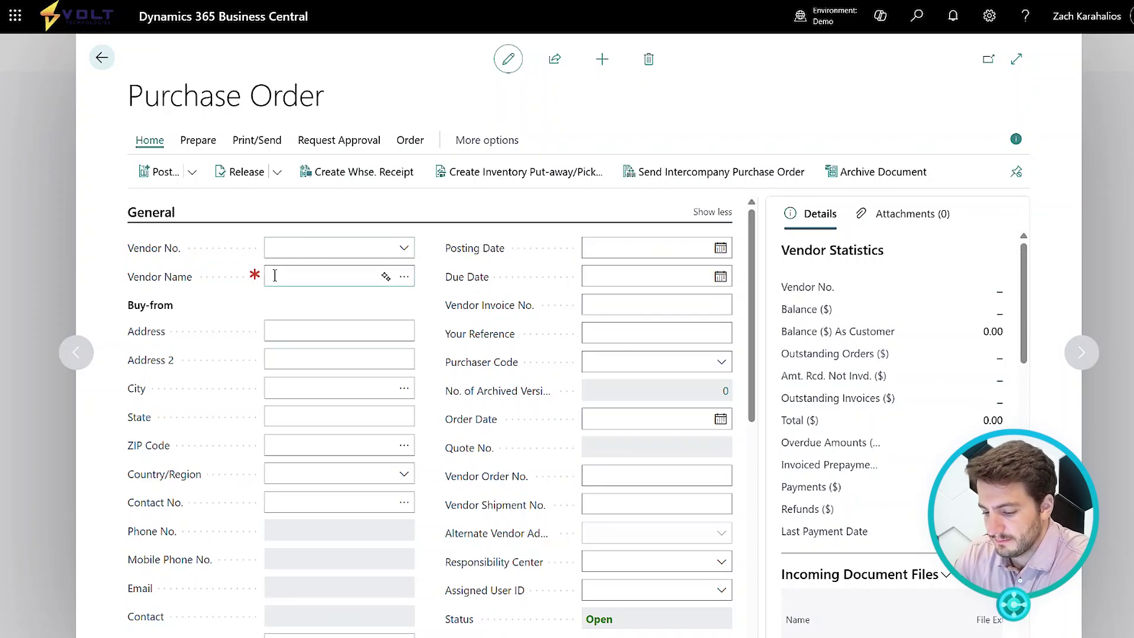
{"action": "type", "text": "fabrikam"}
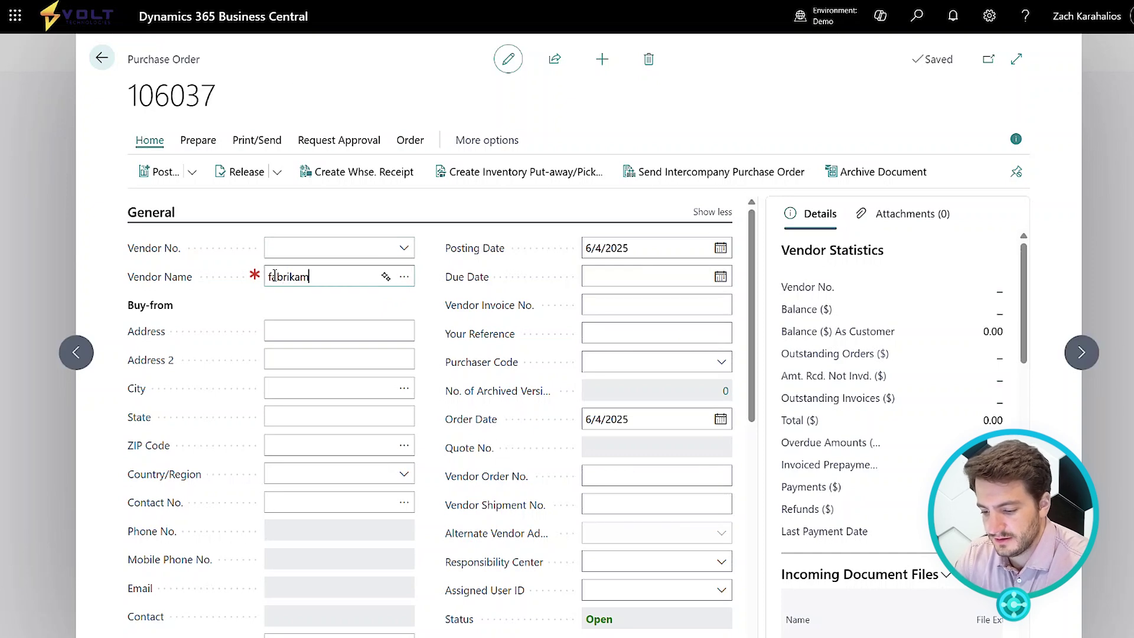
{"action": "key", "text": "Tab"}
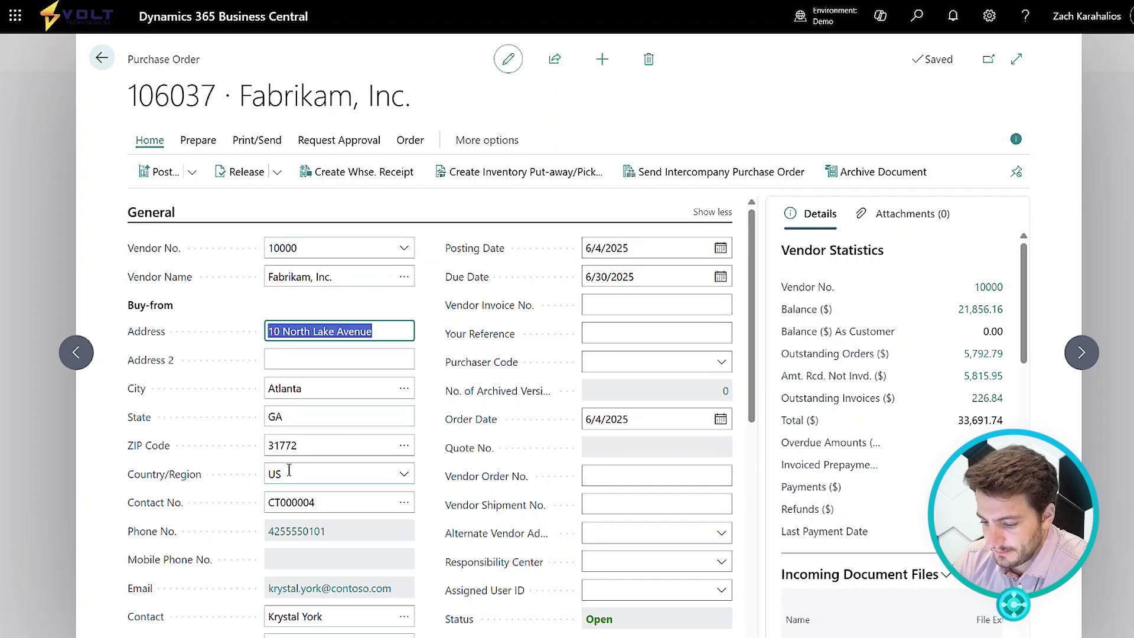
Reduce the General section of order 106037 to show only key fields.
{"action": "scroll", "coordinate": [289, 473], "scroll_direction": "down", "scroll_amount": 2}
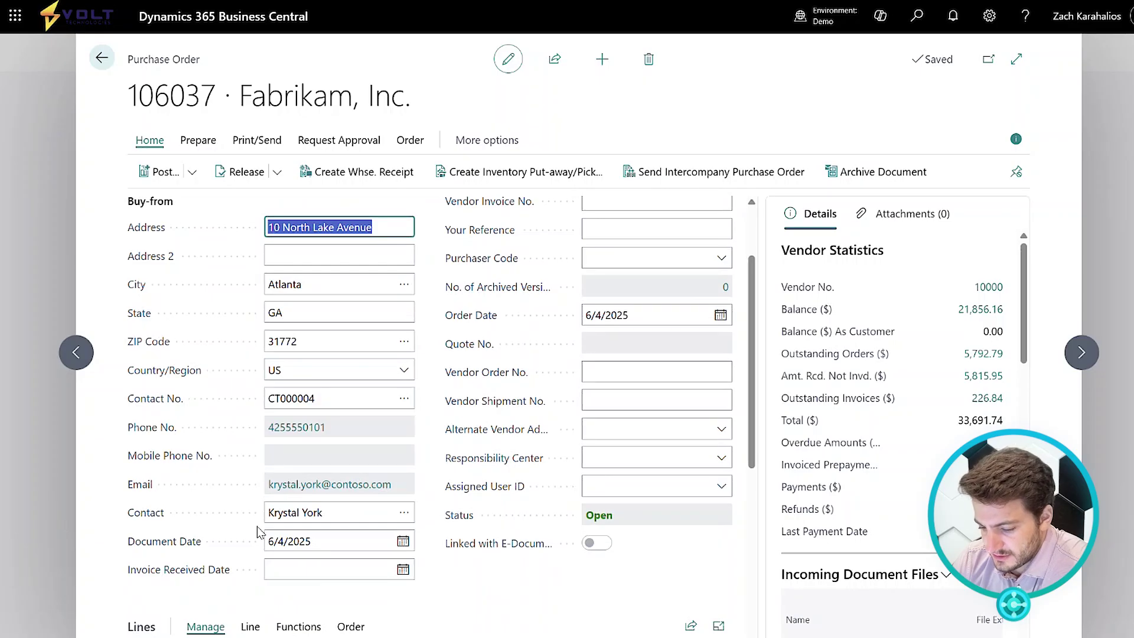
{"action": "scroll", "coordinate": [293, 529], "scroll_direction": "up", "scroll_amount": 2}
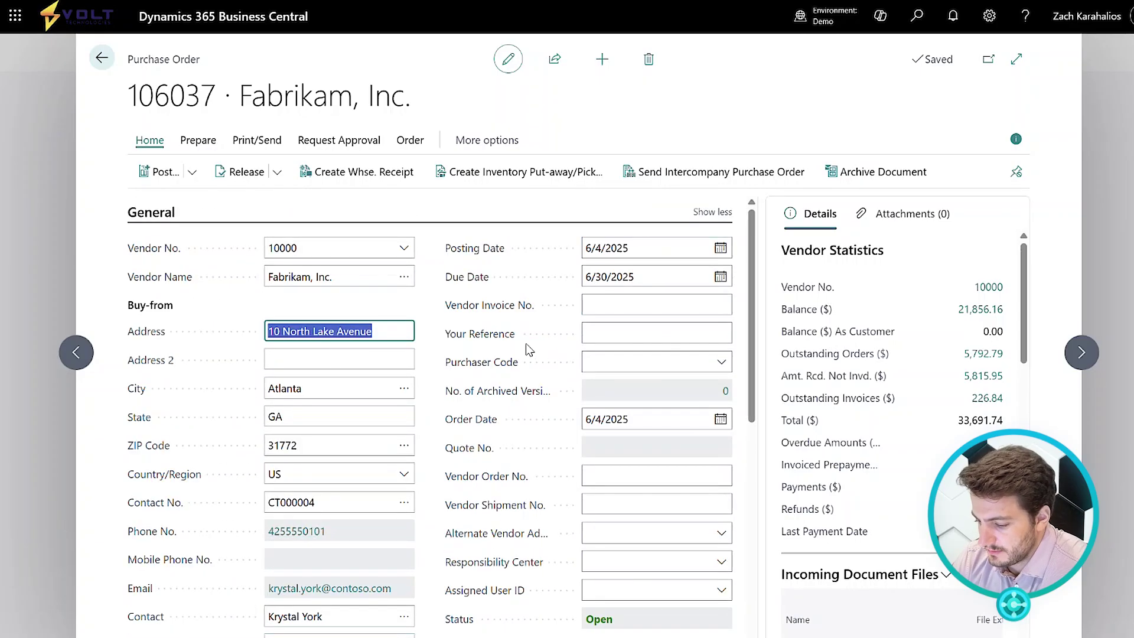
{"action": "scroll", "coordinate": [509, 426], "scroll_direction": "down", "scroll_amount": 1}
{"action": "scroll", "coordinate": [506, 440], "scroll_direction": "down", "scroll_amount": 1}
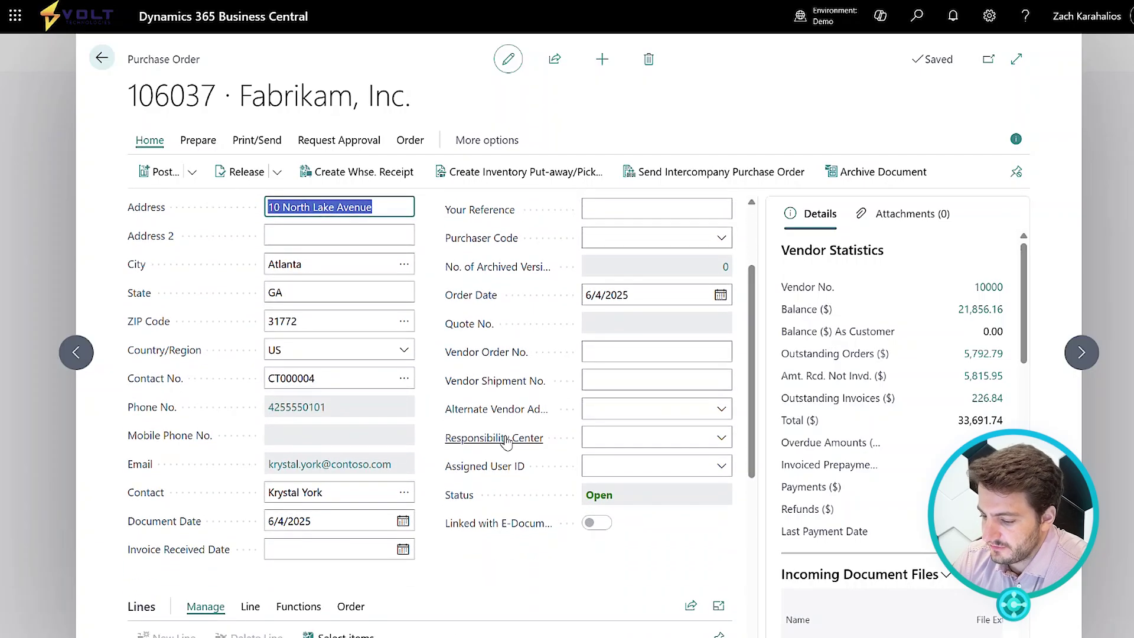
{"action": "scroll", "coordinate": [507, 435], "scroll_direction": "up", "scroll_amount": 2}
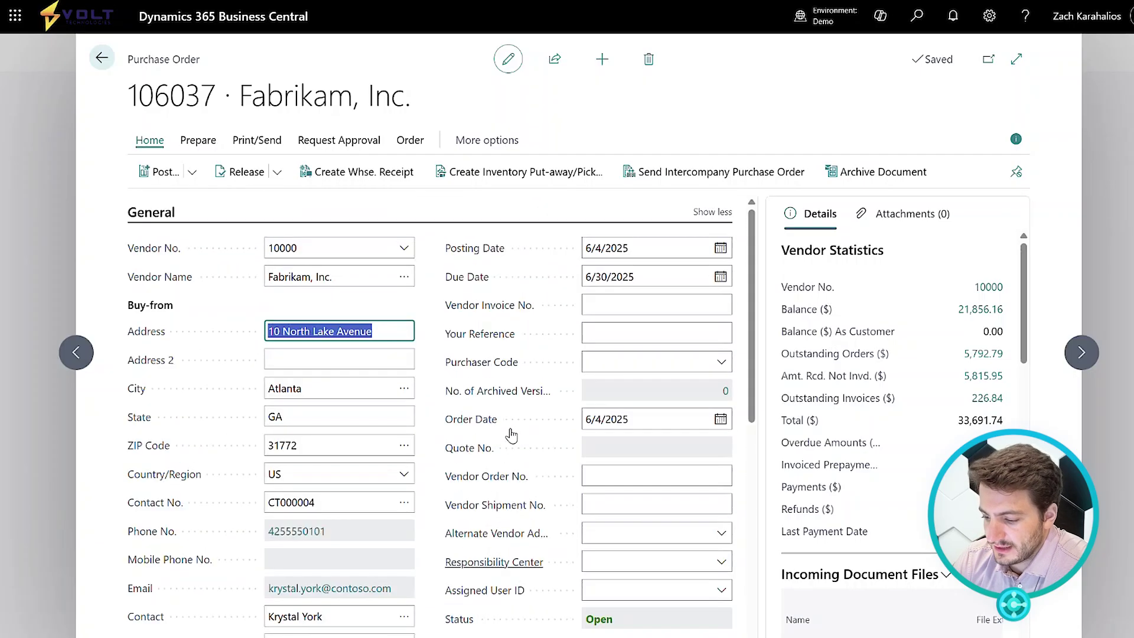
{"action": "left_click", "coordinate": [727, 217]}
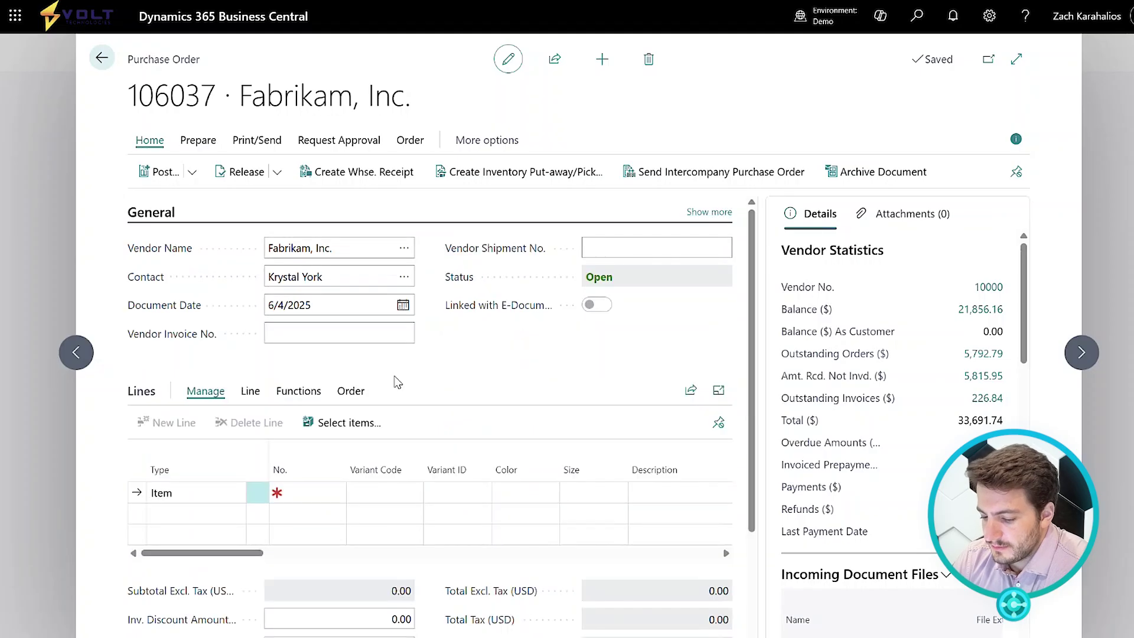
Add ATHENS Desk (1896-S) and PARIS Guest Chair (1900-S) lines, with the desk quantity set to 5.
{"action": "left_click", "coordinate": [310, 493]}
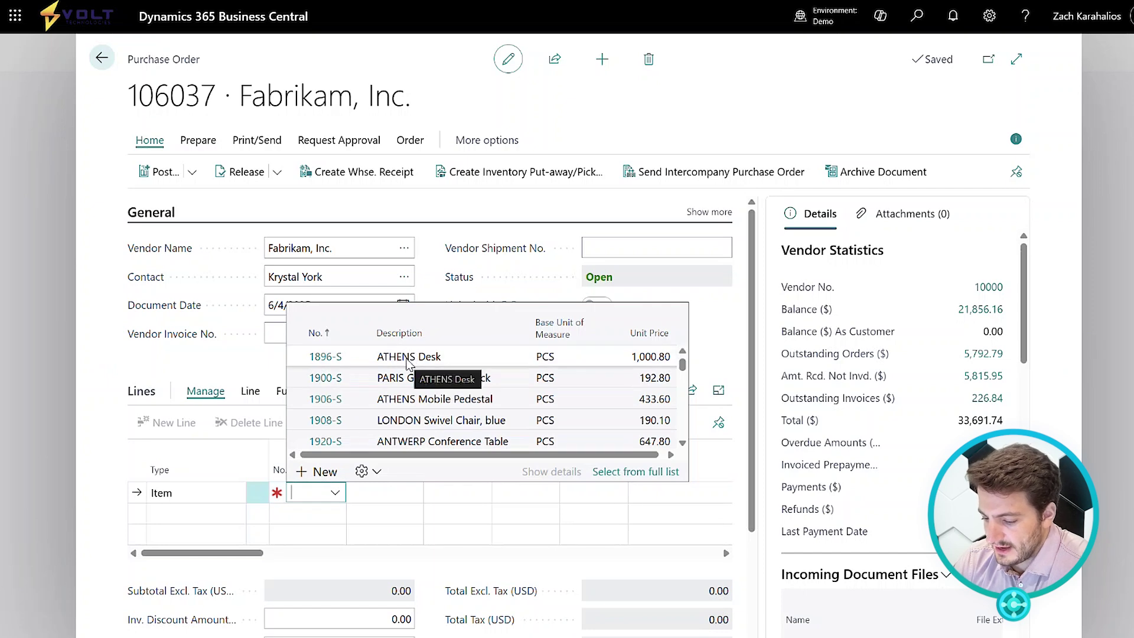
{"action": "left_click", "coordinate": [406, 357]}
{"action": "left_click", "coordinate": [300, 525]}
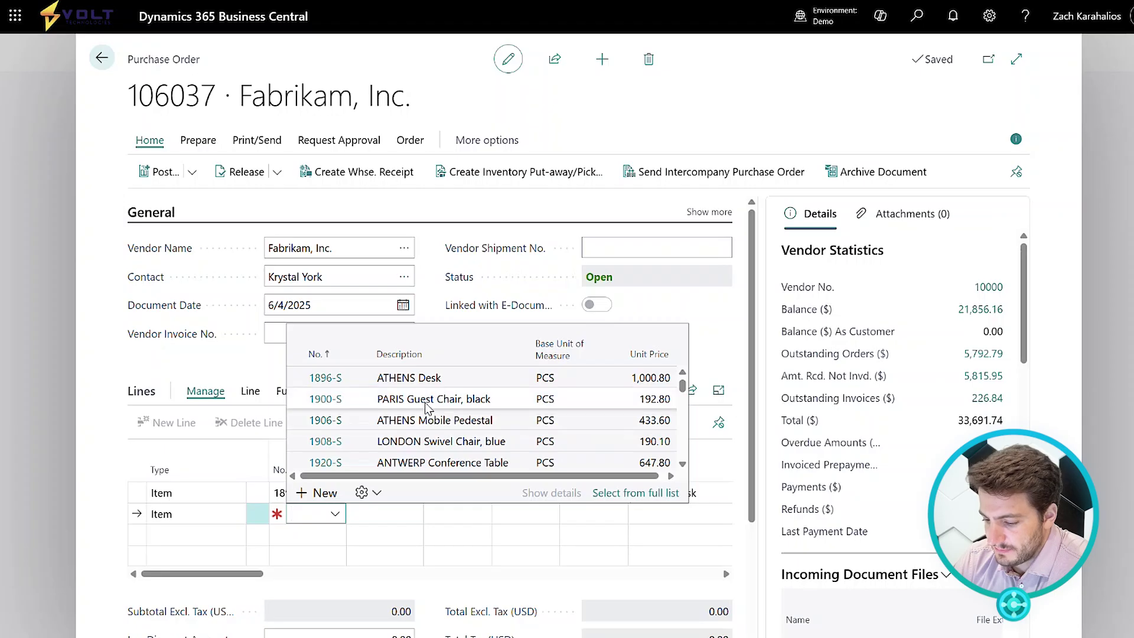
{"action": "left_click", "coordinate": [427, 400]}
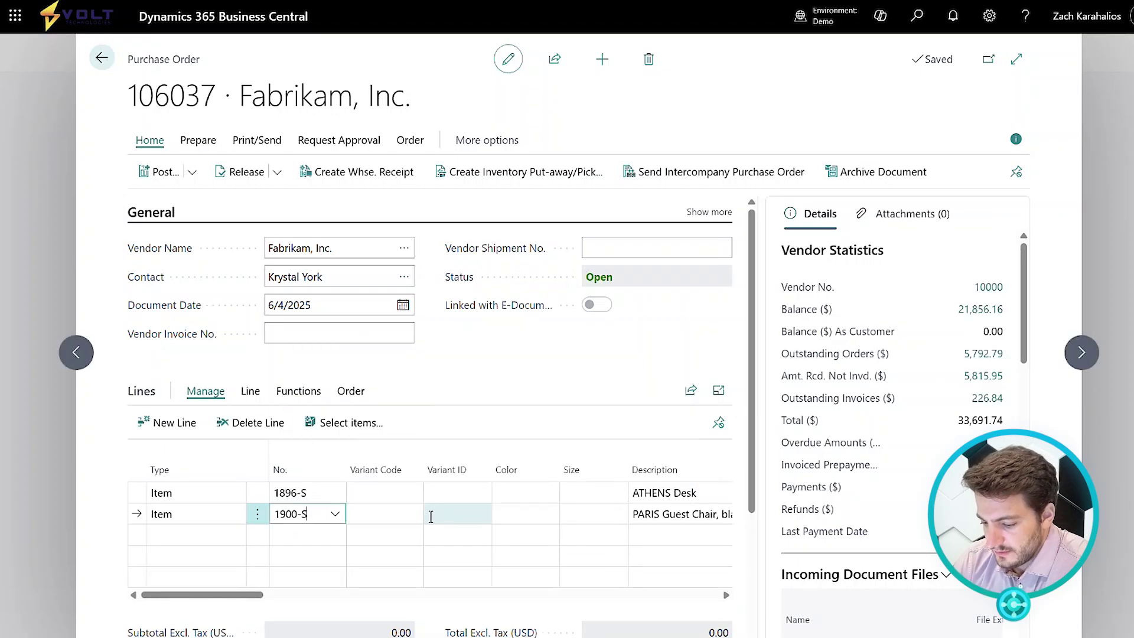
{"action": "scroll", "coordinate": [432, 516], "scroll_direction": "right", "scroll_amount": 6}
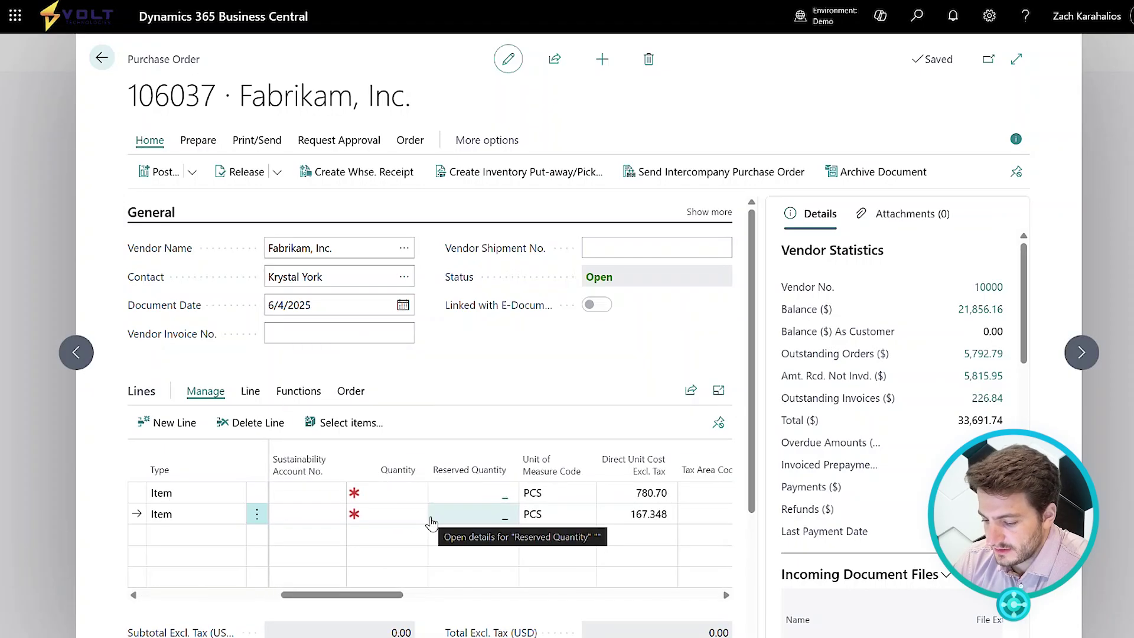
{"action": "left_click", "coordinate": [387, 493]}
{"action": "type", "text": "5"}
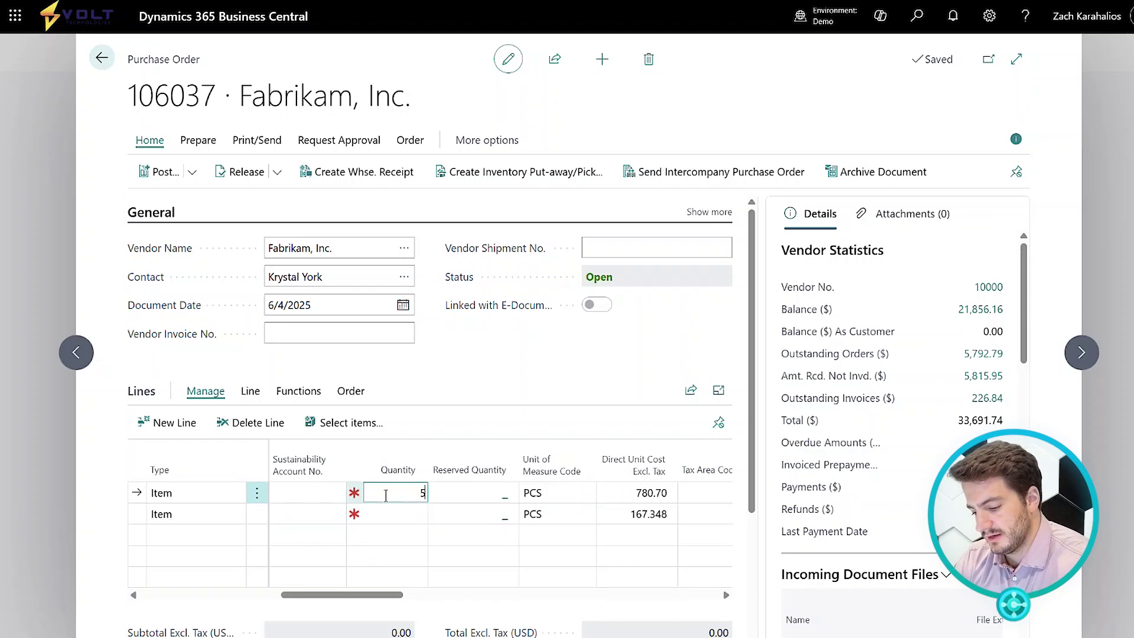
{"action": "key", "text": "Down"}
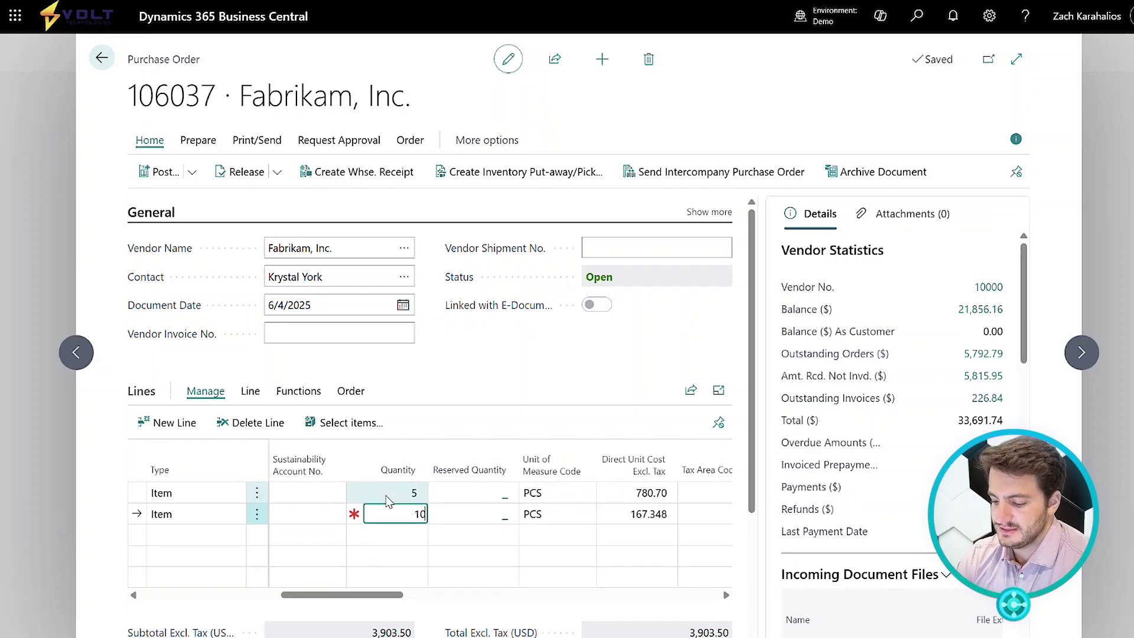
Commit quantity 10 on the PARIS Guest Chair line and review the line columns, subtotal 5,576.98.
{"action": "left_click", "coordinate": [451, 406]}
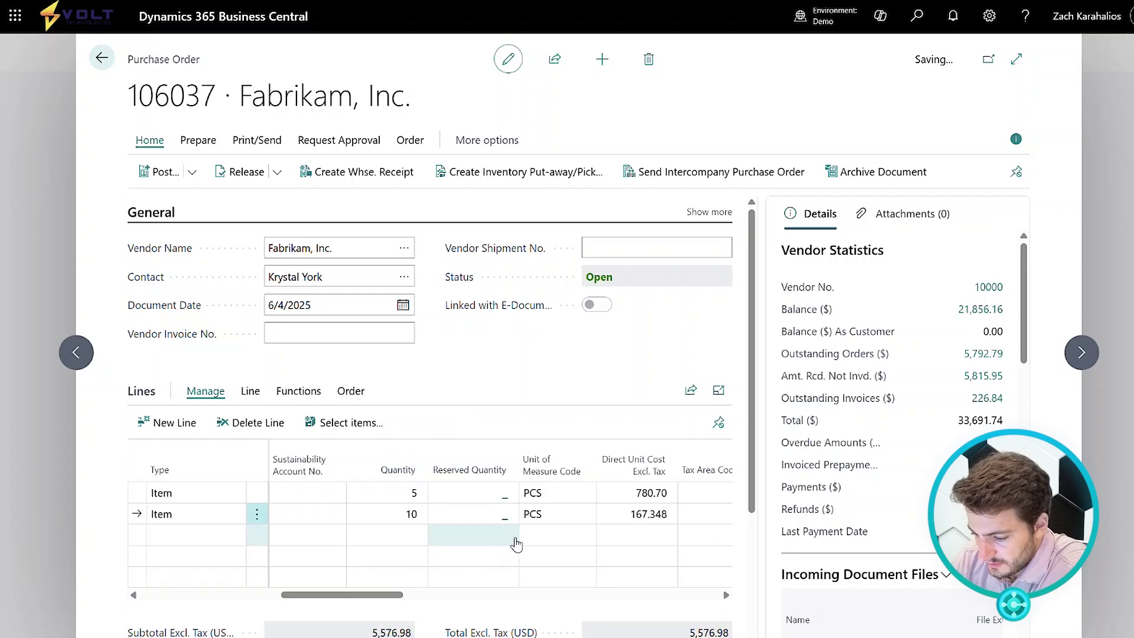
{"action": "scroll", "coordinate": [588, 518], "scroll_direction": "right", "scroll_amount": 1}
{"action": "left_click", "coordinate": [585, 495]}
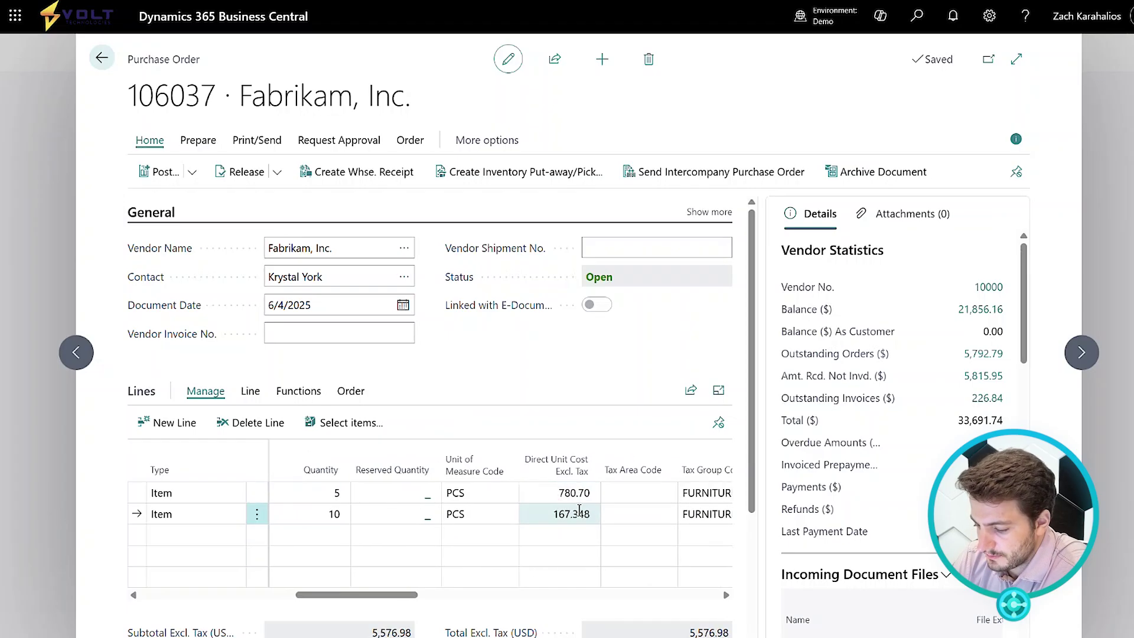
{"action": "scroll", "coordinate": [585, 502], "scroll_direction": "right", "scroll_amount": 3}
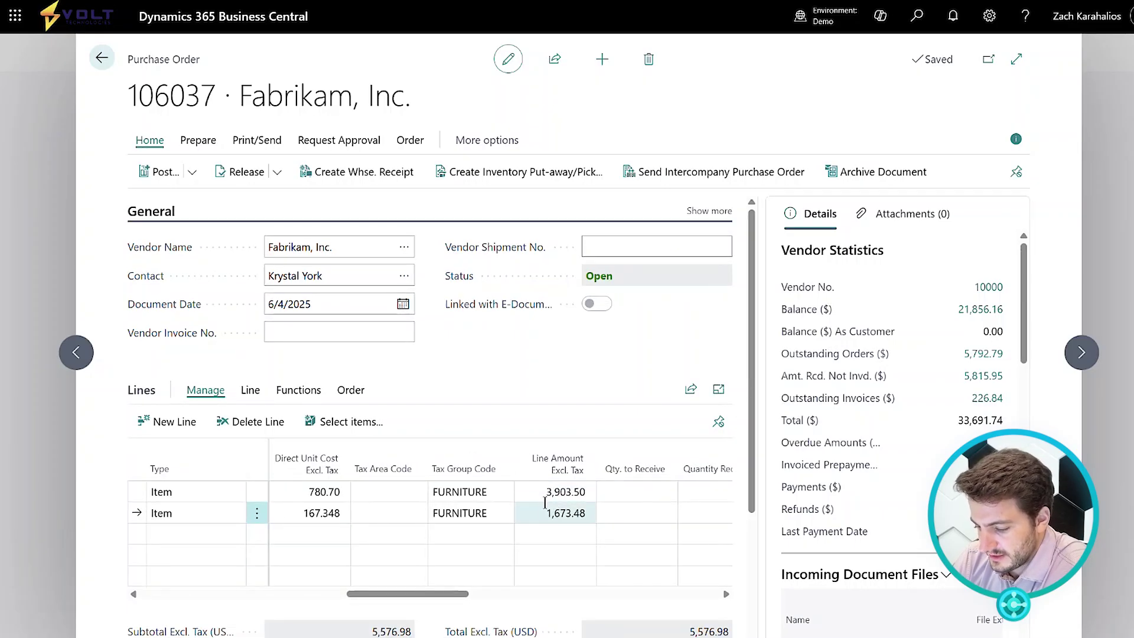
{"action": "scroll", "coordinate": [354, 584], "scroll_direction": "down", "scroll_amount": 2}
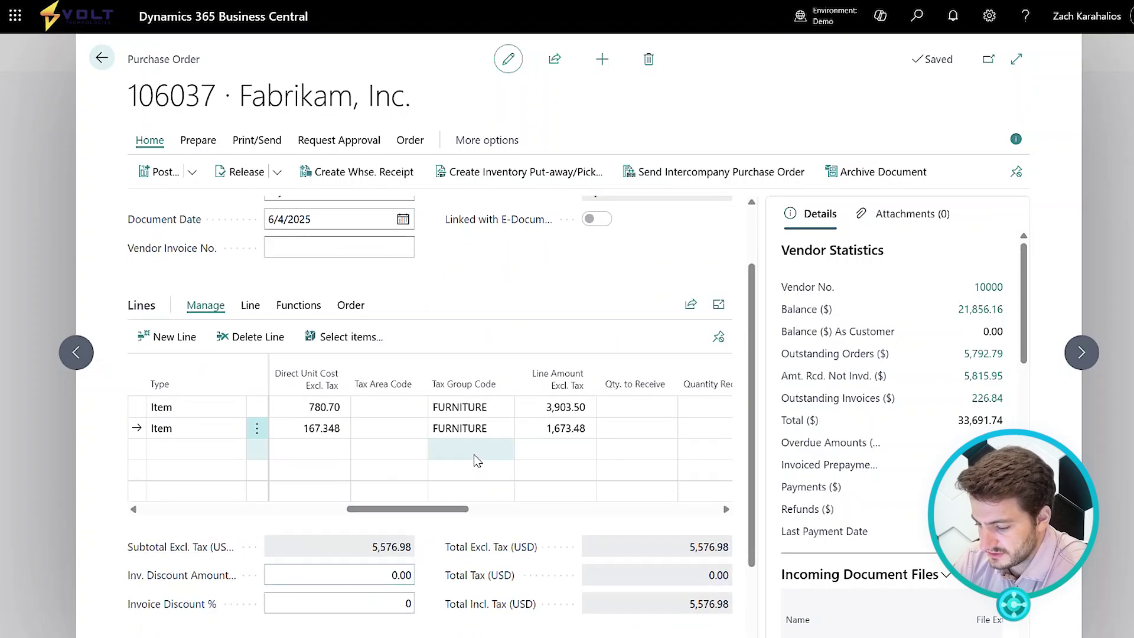
{"action": "scroll", "coordinate": [479, 460], "scroll_direction": "left", "scroll_amount": 5}
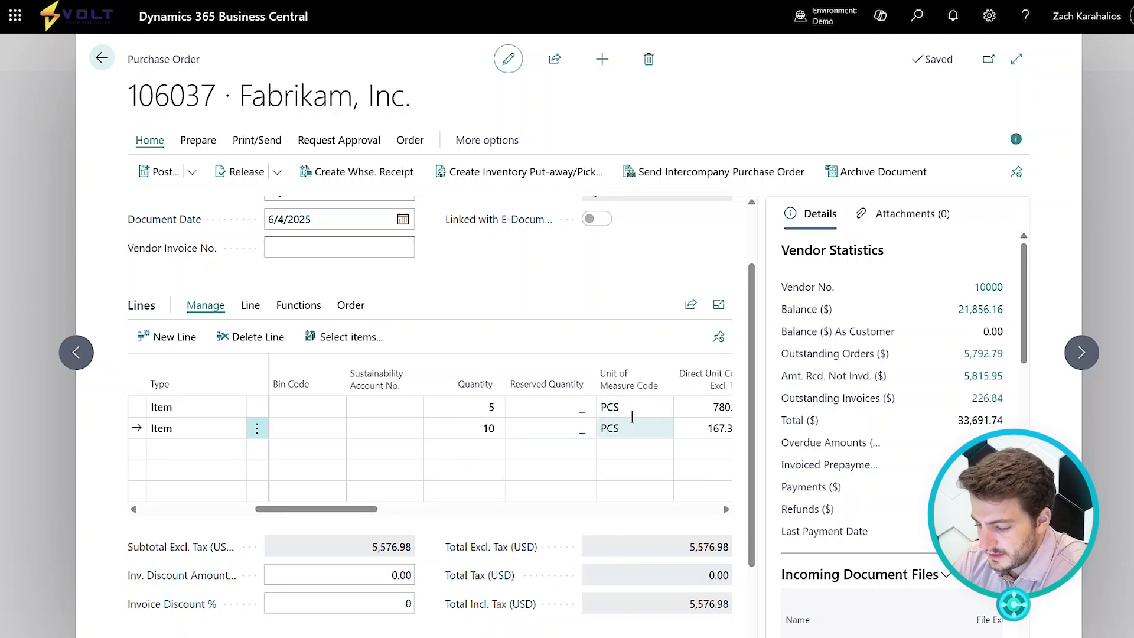
{"action": "scroll", "coordinate": [633, 420], "scroll_direction": "left", "scroll_amount": 2}
{"action": "scroll", "coordinate": [407, 425], "scroll_direction": "left", "scroll_amount": 2}
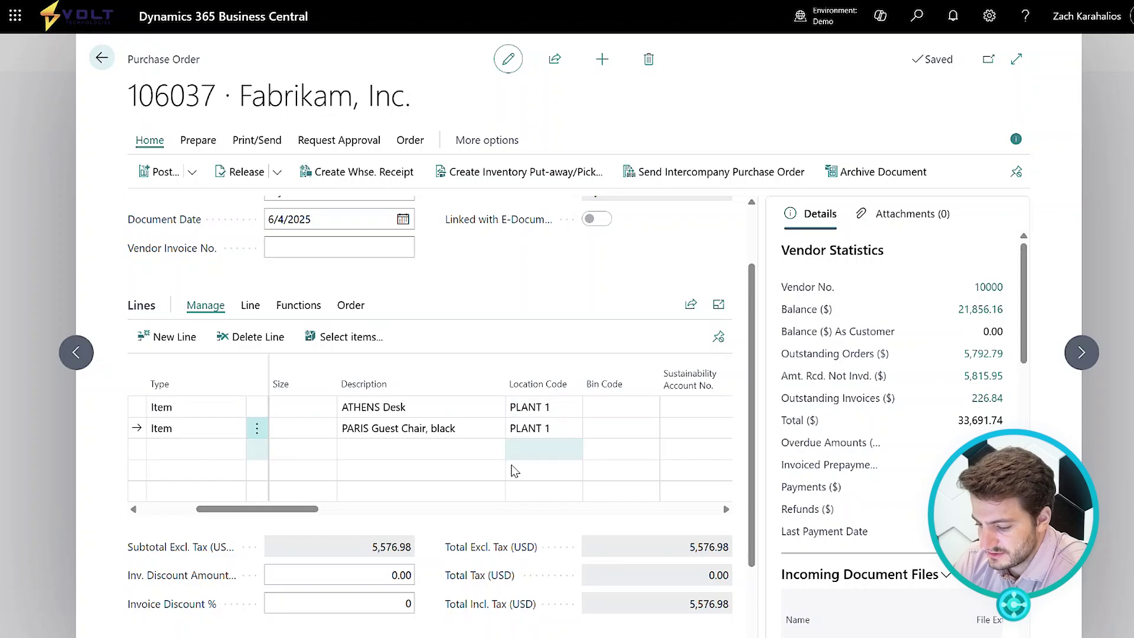
{"action": "scroll", "coordinate": [508, 470], "scroll_direction": "left", "scroll_amount": 2}
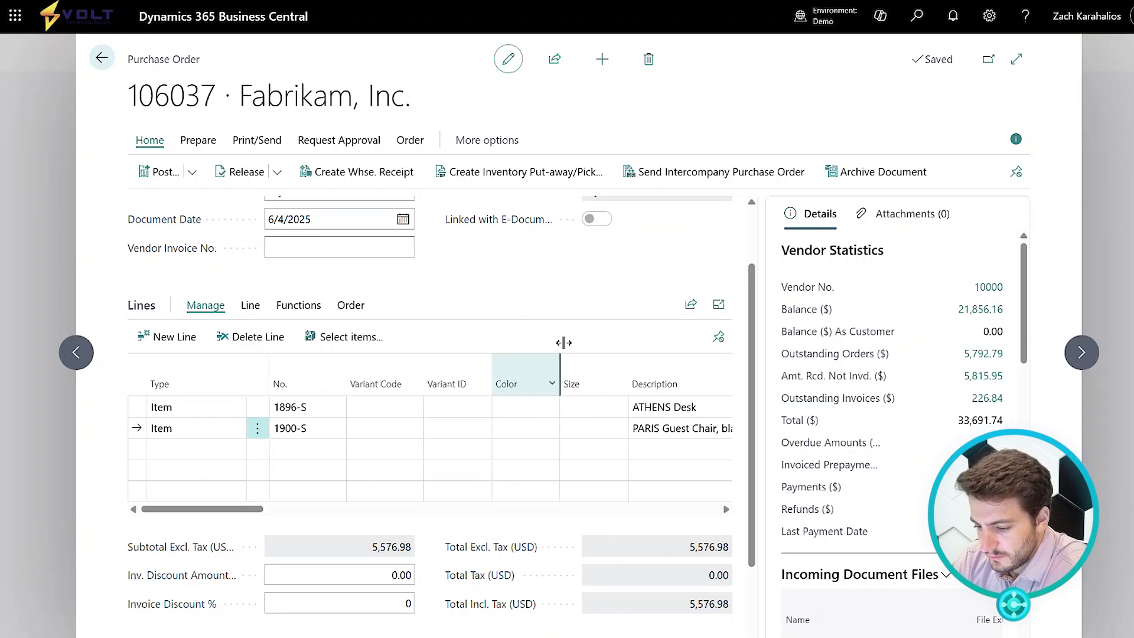
{"action": "scroll", "coordinate": [564, 349], "scroll_direction": "up", "scroll_amount": 2}
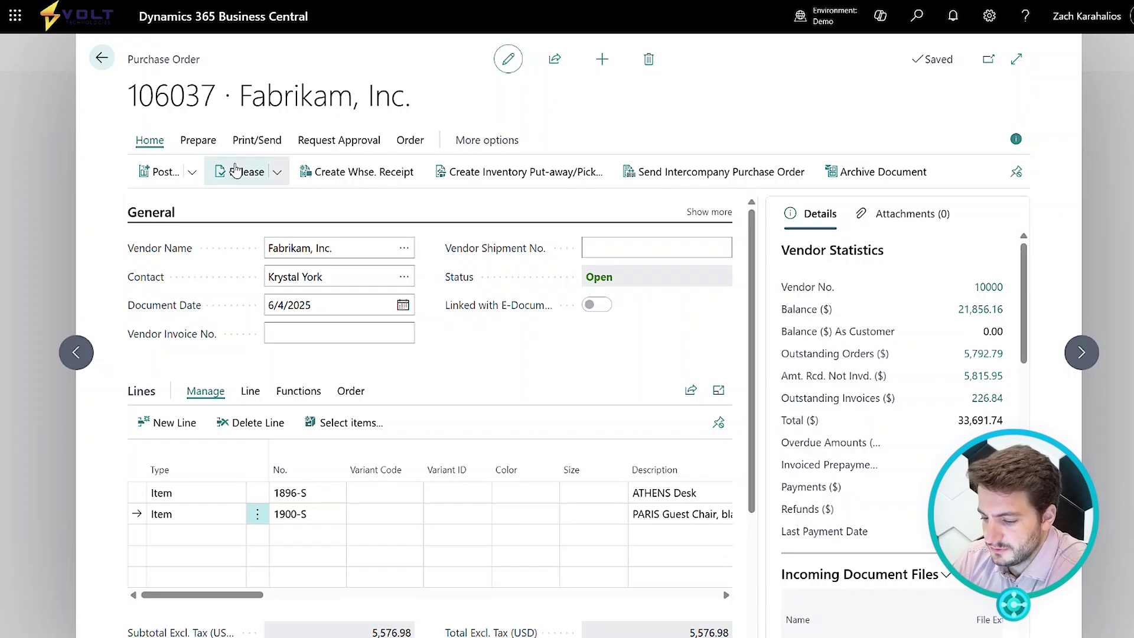
Release purchase order 106037.
{"action": "left_click", "coordinate": [236, 170]}
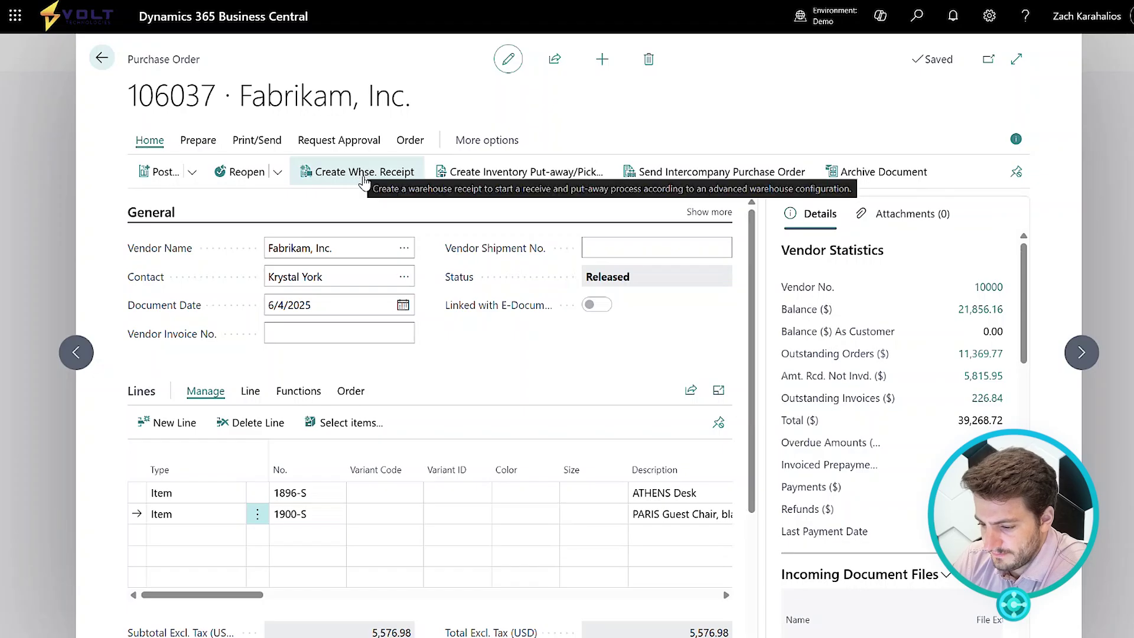
Create warehouse receipt RE000016 from the order and dismiss the creation message.
{"action": "left_click", "coordinate": [364, 175]}
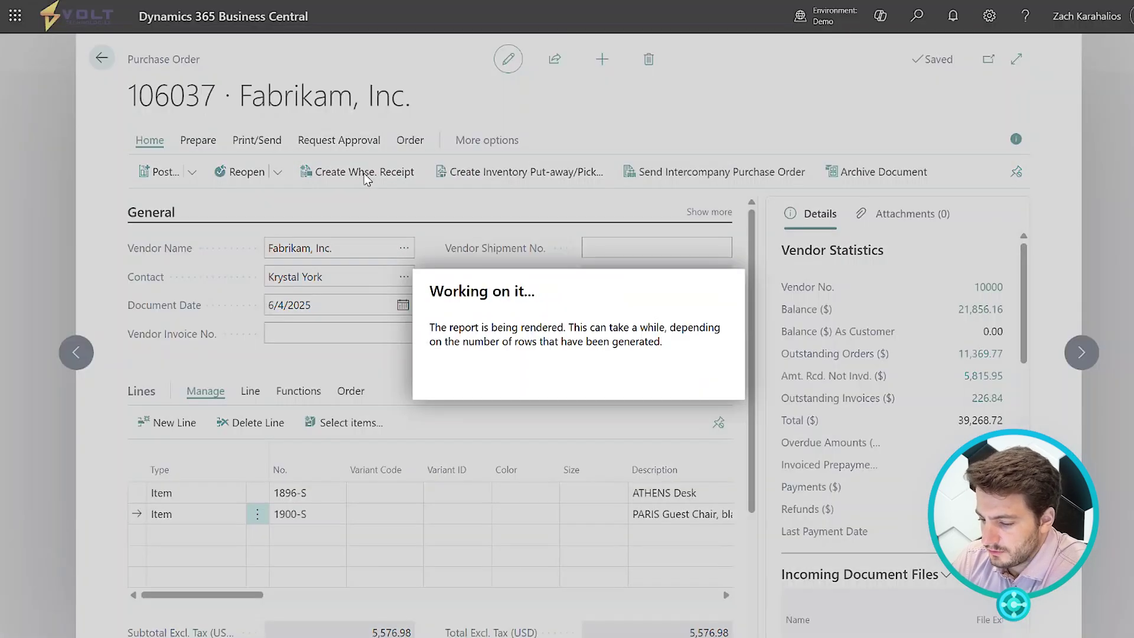
{"action": "left_click", "coordinate": [707, 385]}
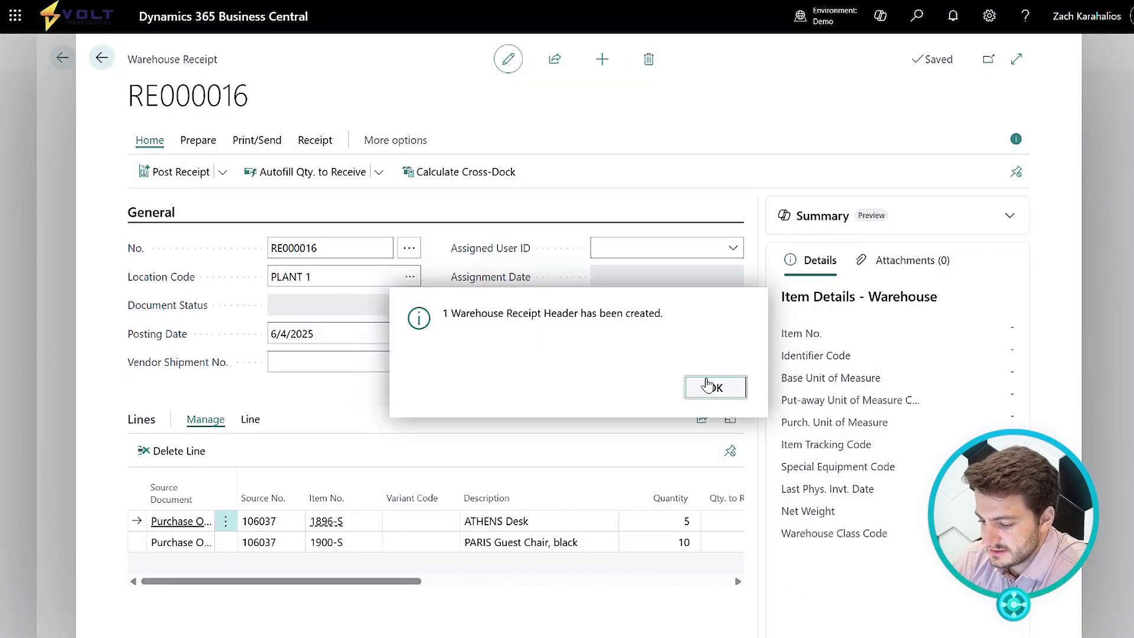
{"action": "left_click", "coordinate": [707, 385]}
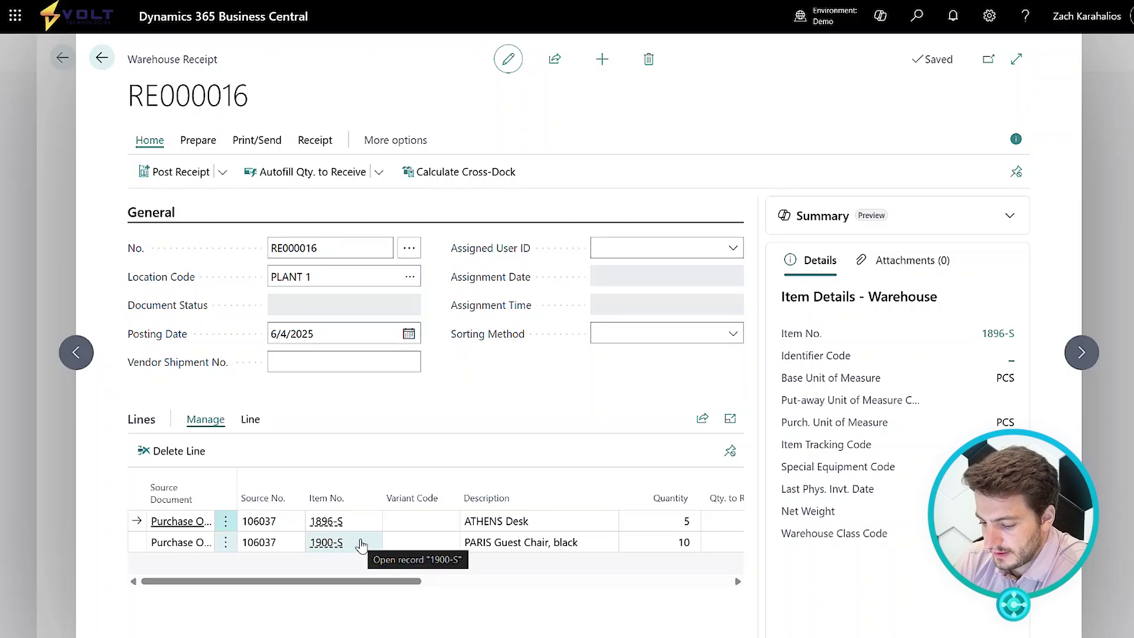
{"action": "scroll", "coordinate": [355, 541], "scroll_direction": "right", "scroll_amount": 2}
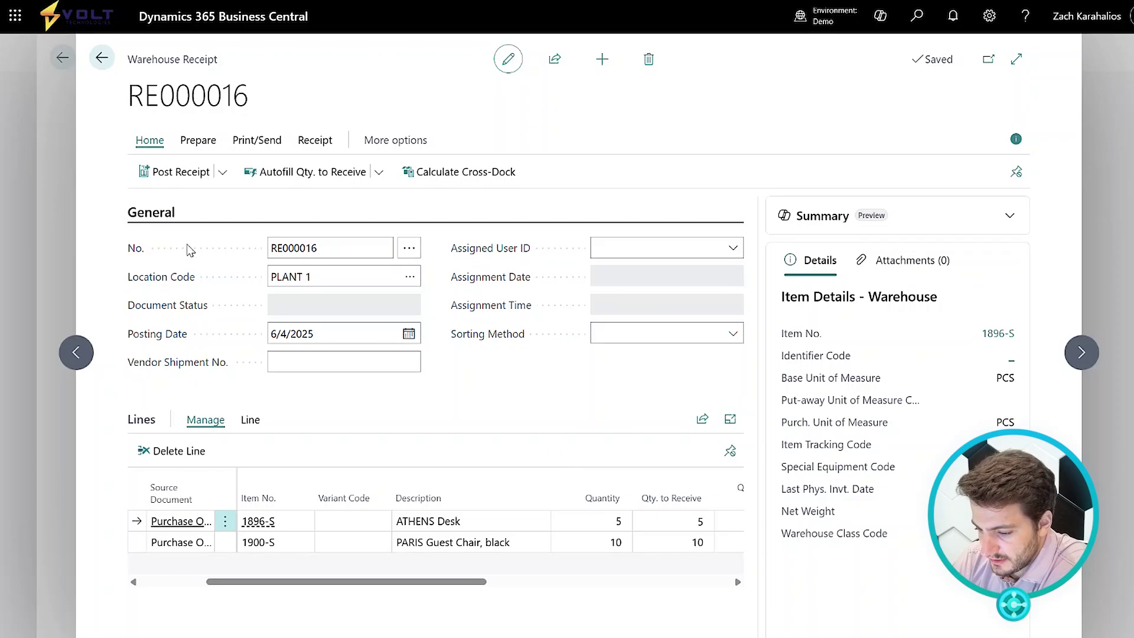
Post the warehouse receipt so the order lines show 5 and 10 received.
{"action": "left_click", "coordinate": [223, 172]}
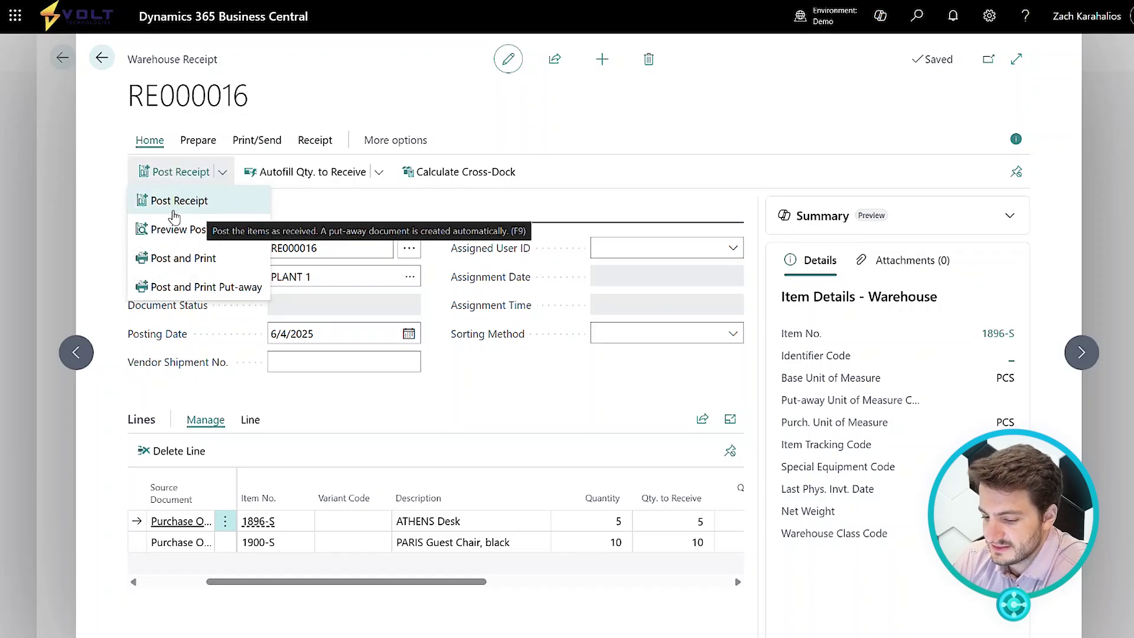
{"action": "left_click", "coordinate": [173, 209]}
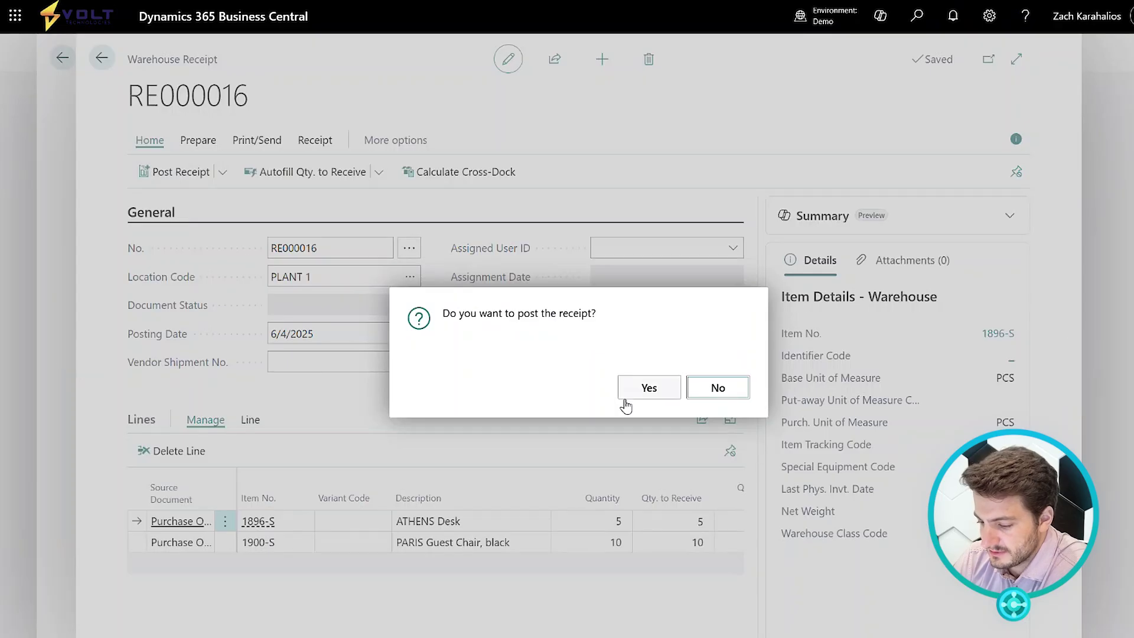
{"action": "left_click", "coordinate": [644, 390]}
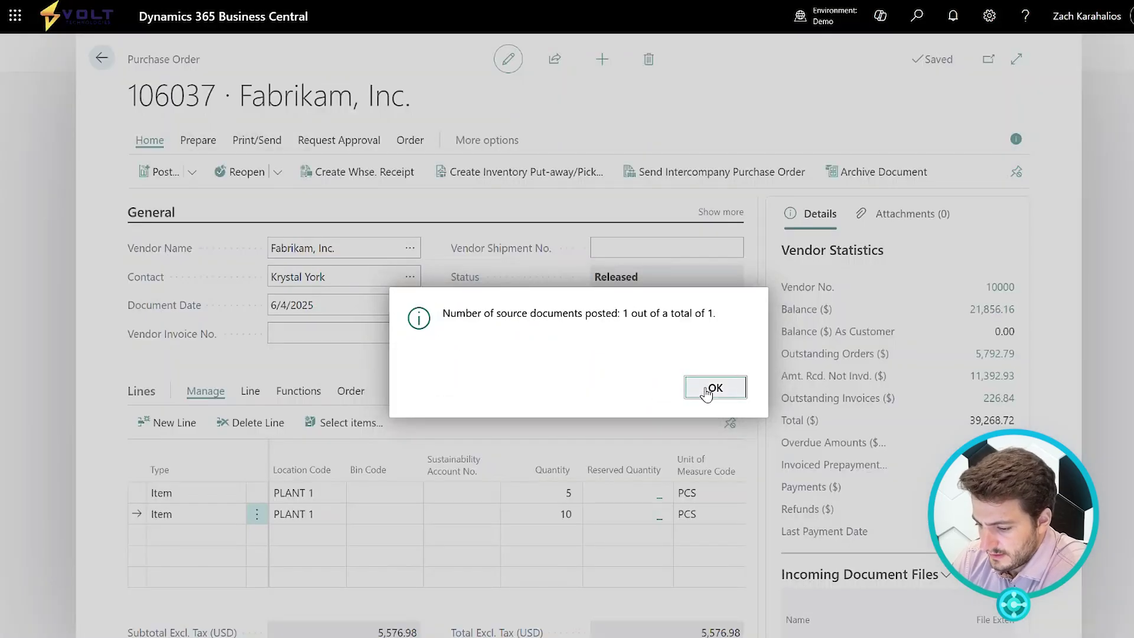
{"action": "left_click", "coordinate": [709, 390]}
{"action": "scroll", "coordinate": [585, 511], "scroll_direction": "right", "scroll_amount": 5}
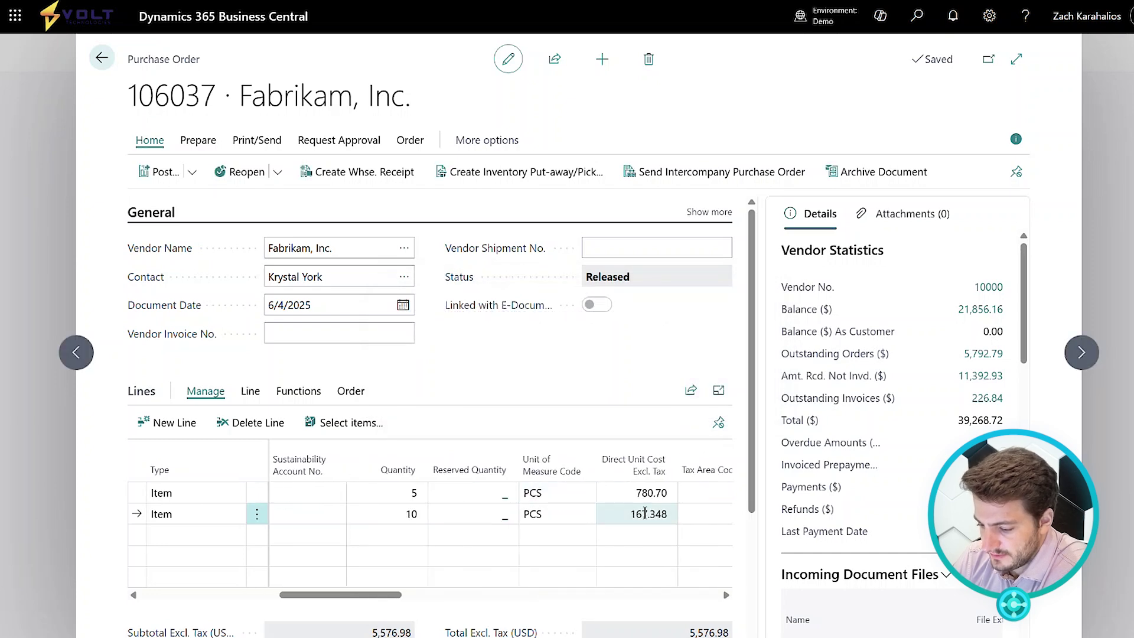
{"action": "scroll", "coordinate": [646, 518], "scroll_direction": "right", "scroll_amount": 1}
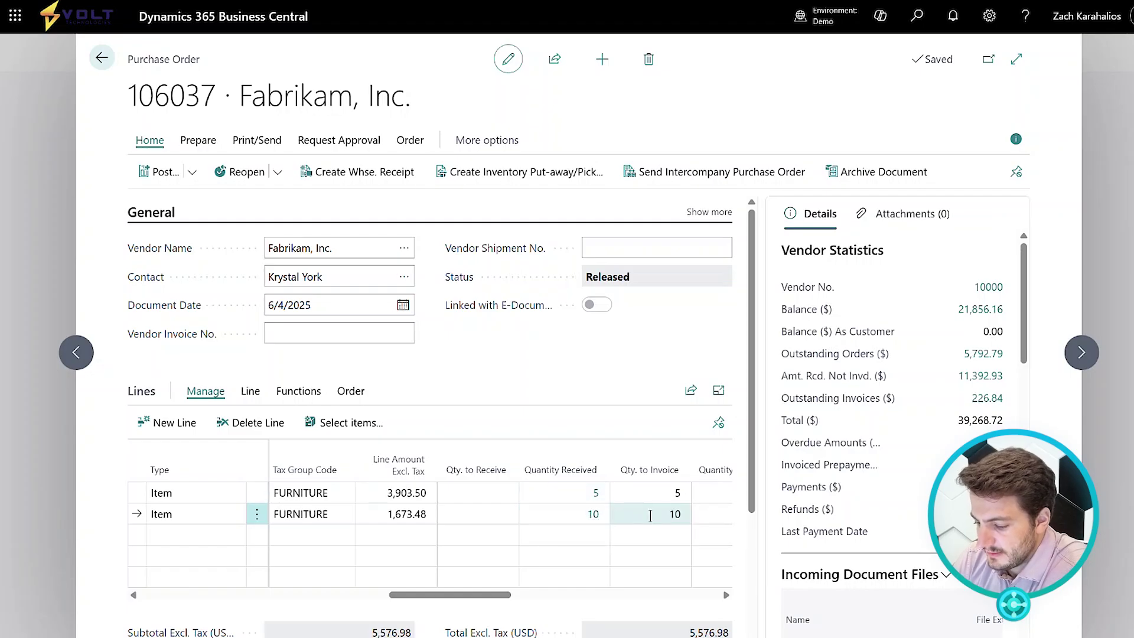
{"action": "scroll", "coordinate": [651, 516], "scroll_direction": "right", "scroll_amount": 2}
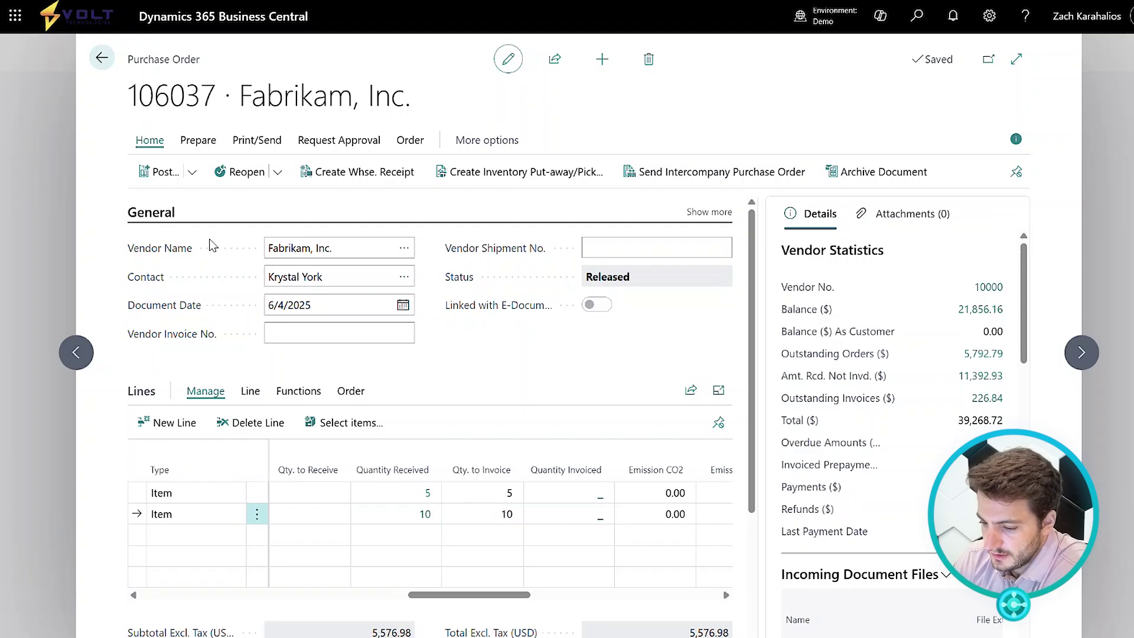
Post order 106037 as Invoice only and open posted purchase invoice 108229.
{"action": "left_click", "coordinate": [190, 178]}
{"action": "left_click", "coordinate": [168, 200]}
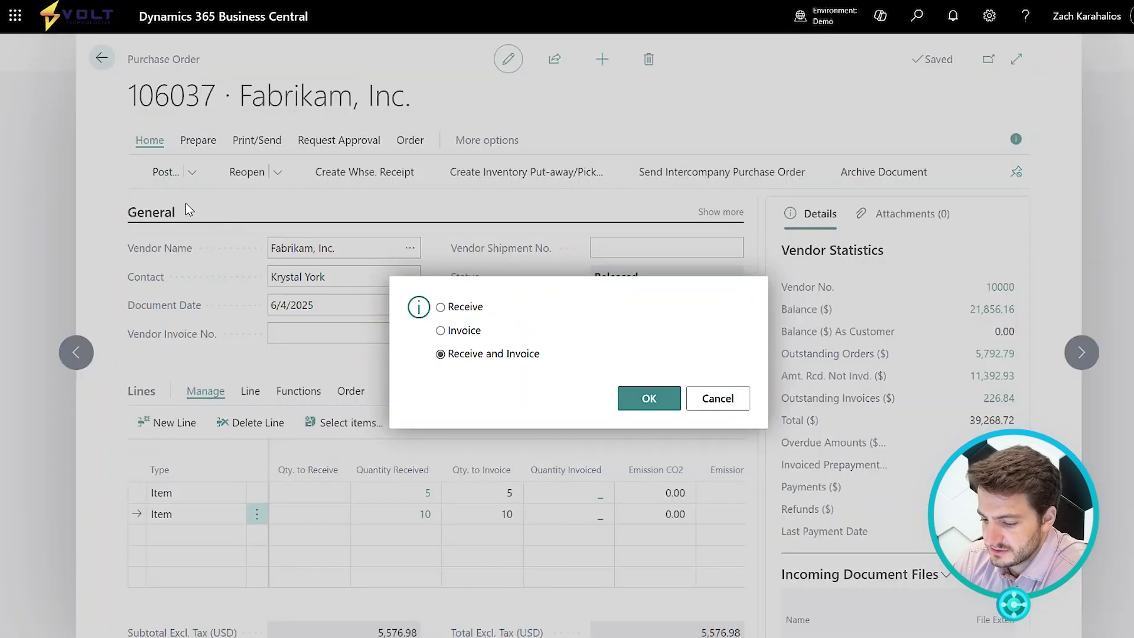
{"action": "left_click", "coordinate": [461, 333]}
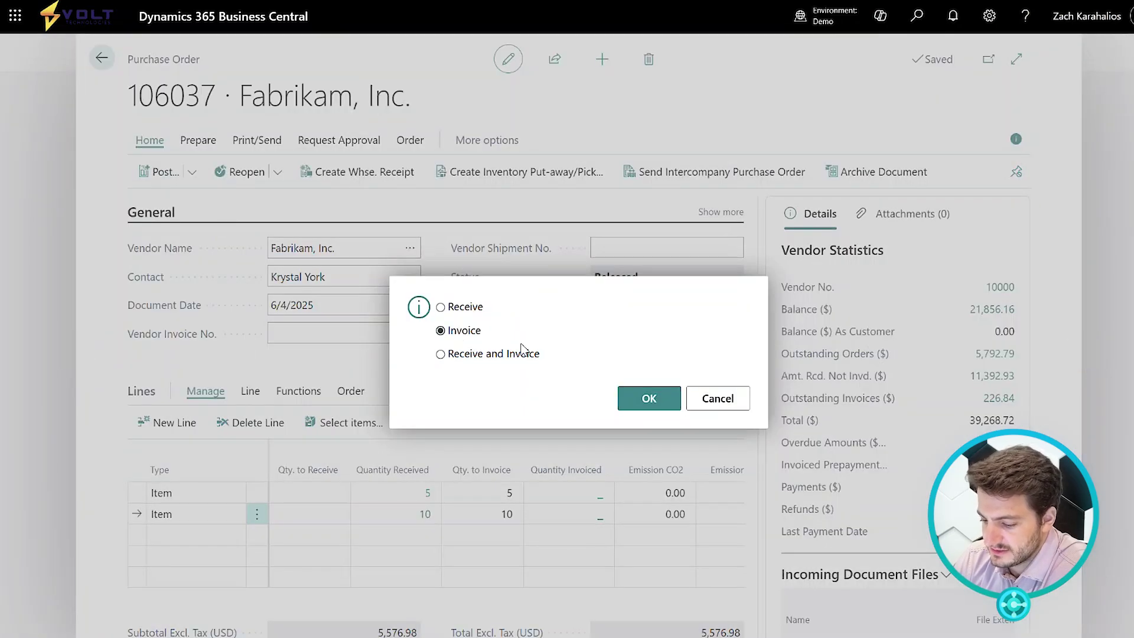
{"action": "left_click", "coordinate": [645, 402]}
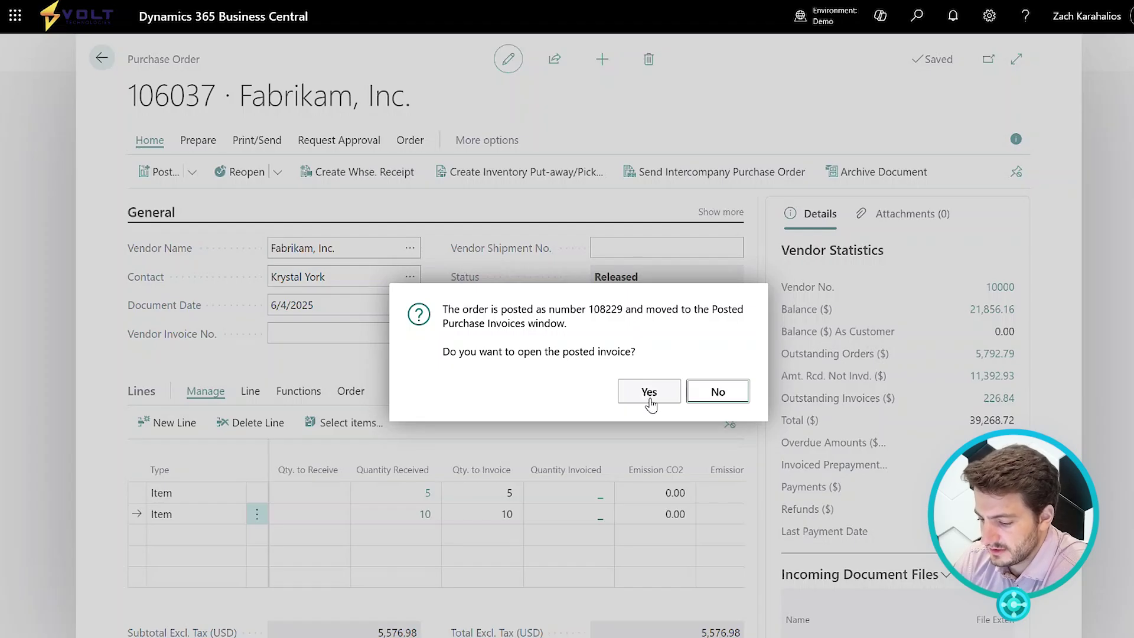
{"action": "left_click", "coordinate": [650, 398]}
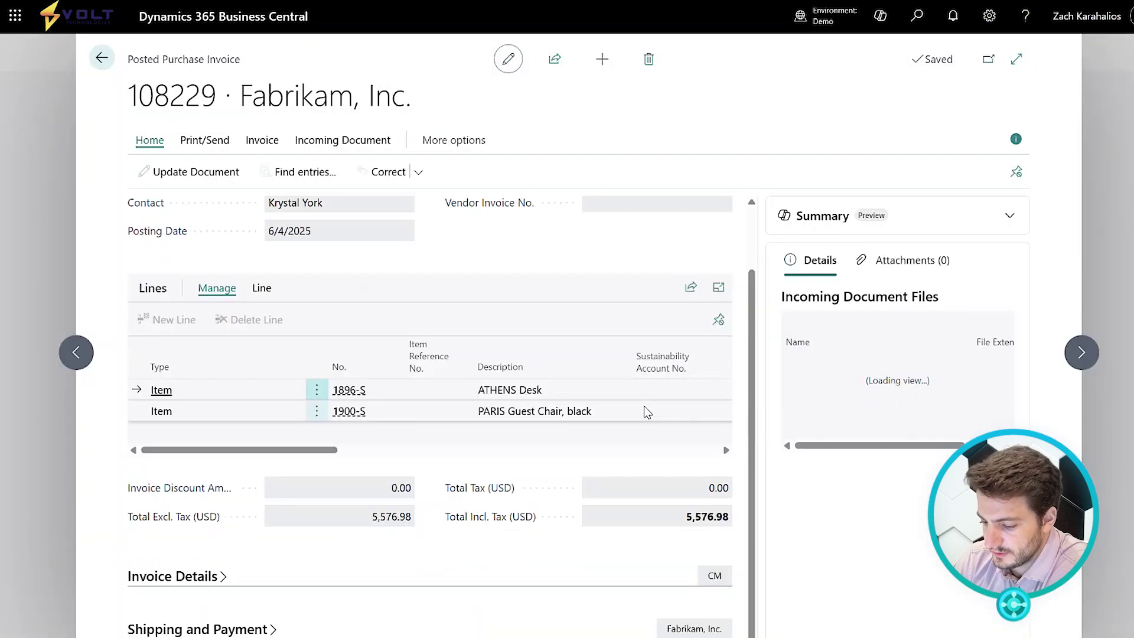
{"action": "scroll", "coordinate": [577, 262], "scroll_direction": "up", "scroll_amount": 2}
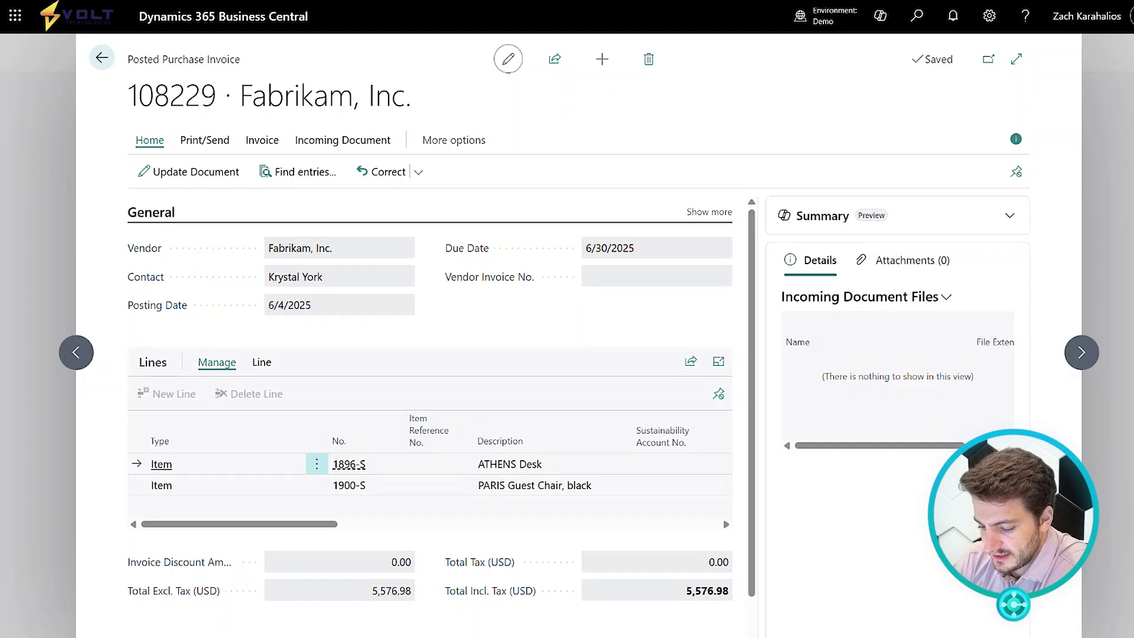
{"action": "scroll", "coordinate": [565, 509], "scroll_direction": "right", "scroll_amount": 1}
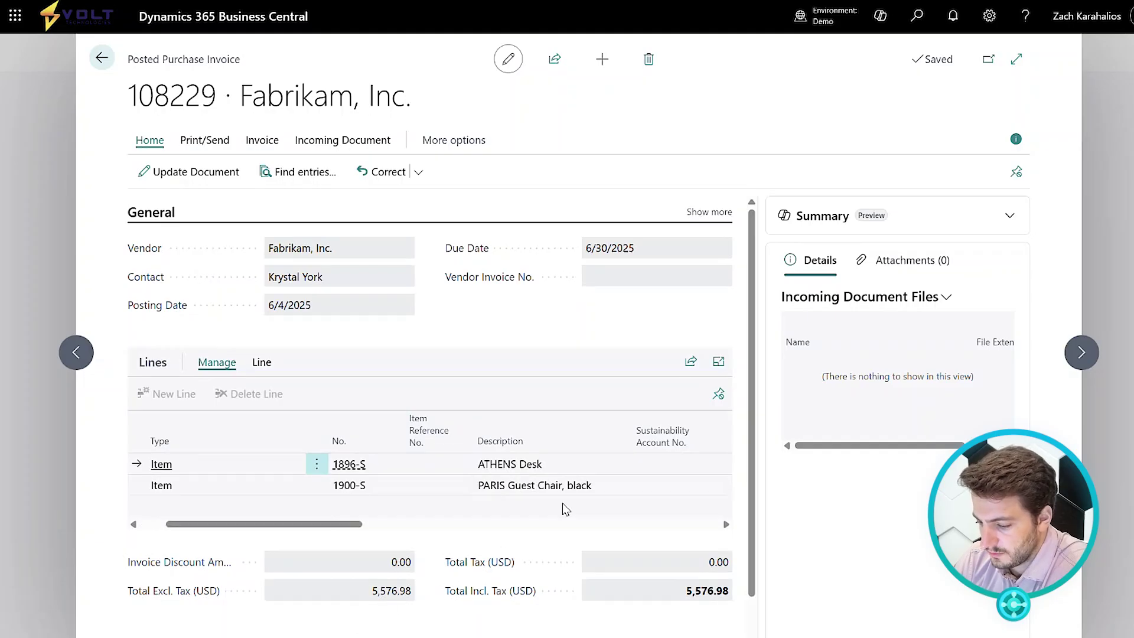
{"action": "scroll", "coordinate": [565, 510], "scroll_direction": "right", "scroll_amount": 5}
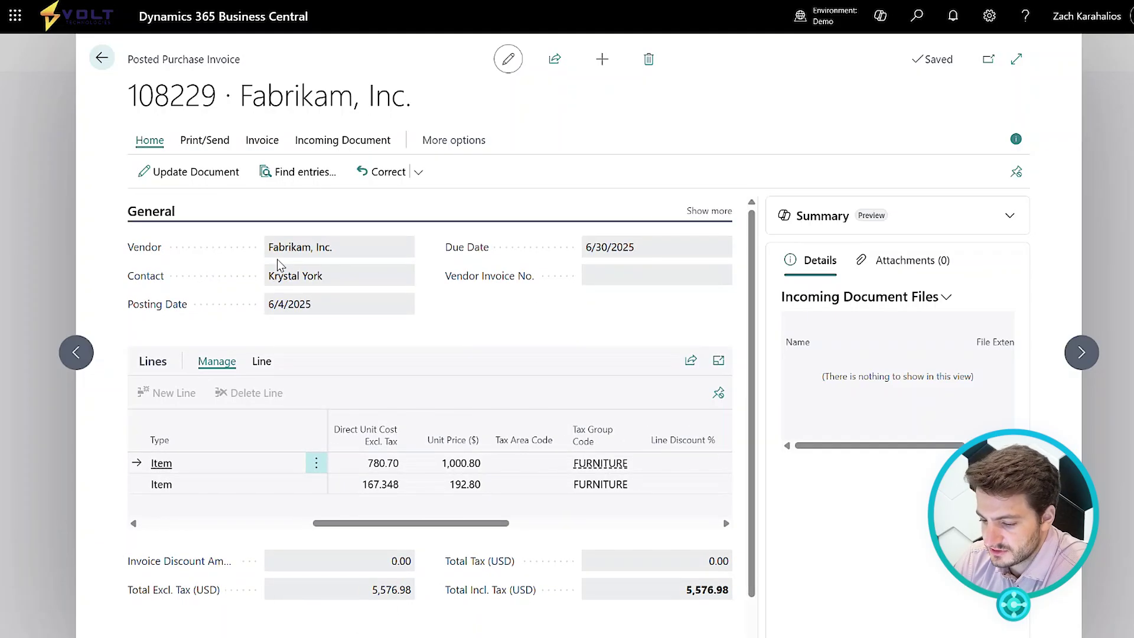